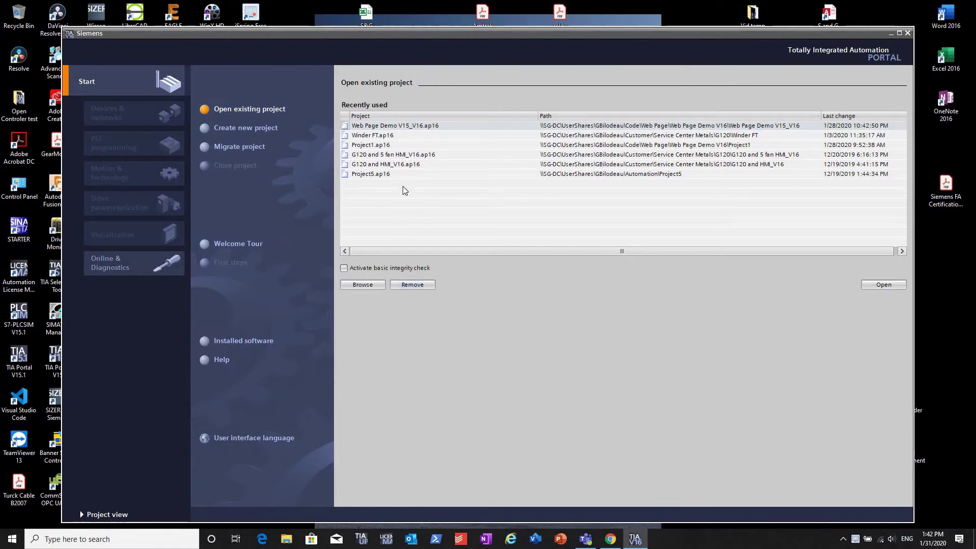
- Open the Web Page Demo V15_V16.ap16 project from the recent projects list
double_click(407, 127)
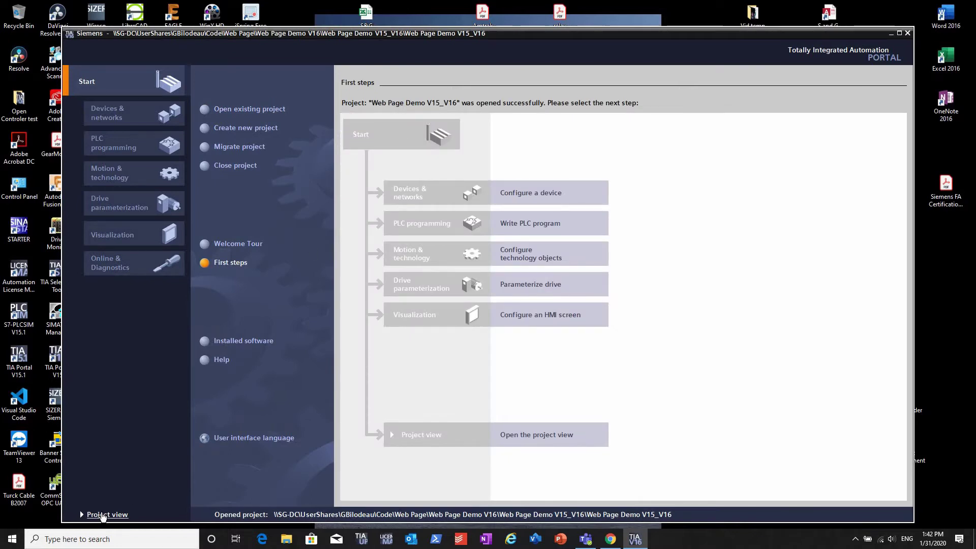
- In project view, expand costelloplc [CPU 1214FC] and PLC tags, then show Devices & networks
left_click(102, 514)
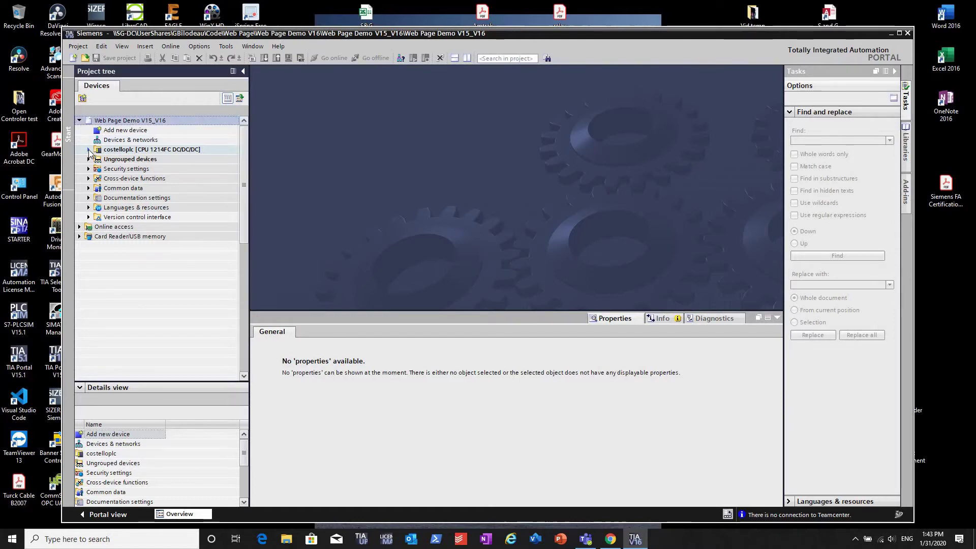
left_click(88, 150)
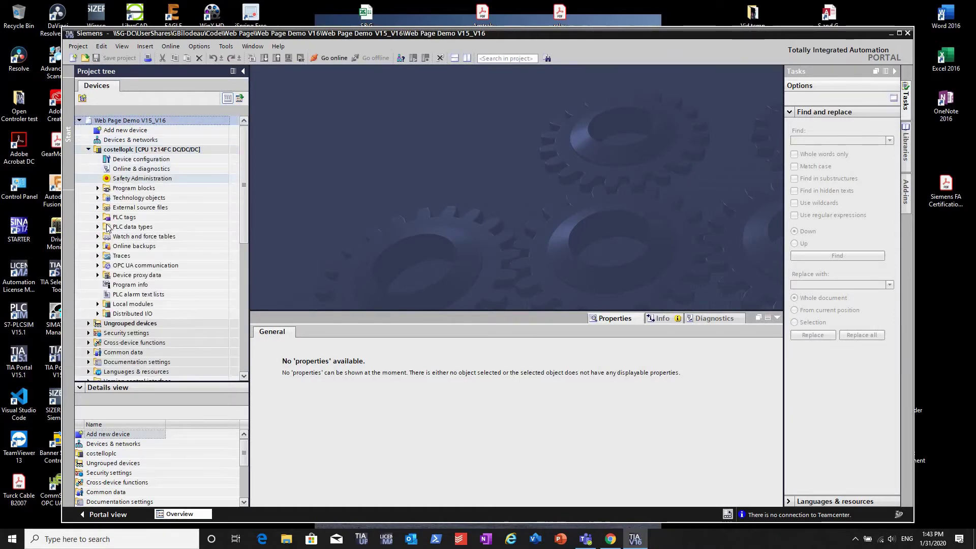
left_click(98, 217)
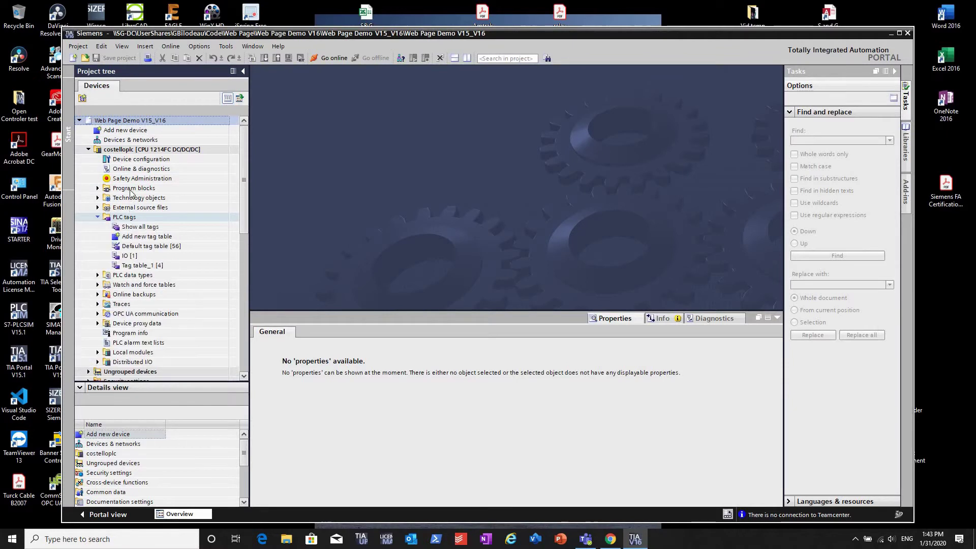
left_click(129, 139)
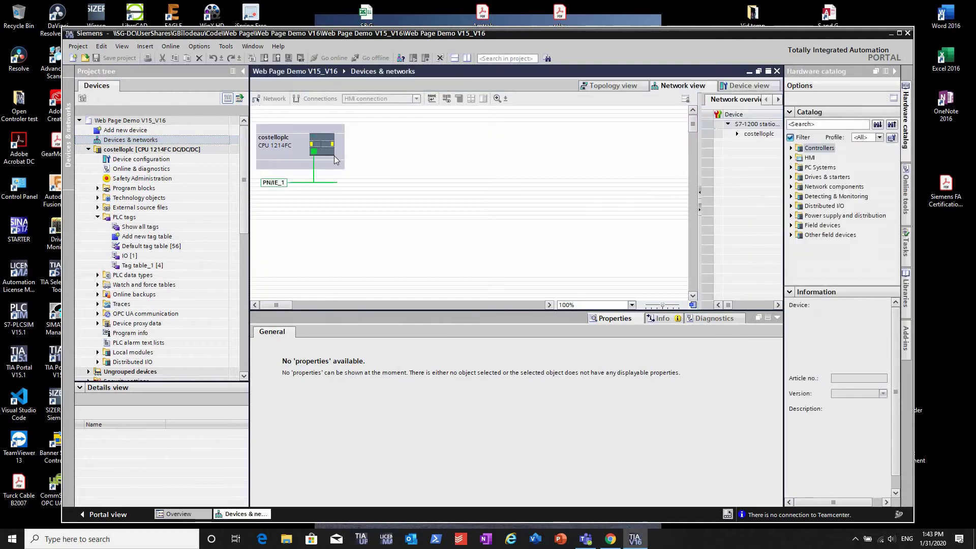
- Select the costelloplc CPU and display its PROFINET interface_1 properties in Device view
left_click(321, 146)
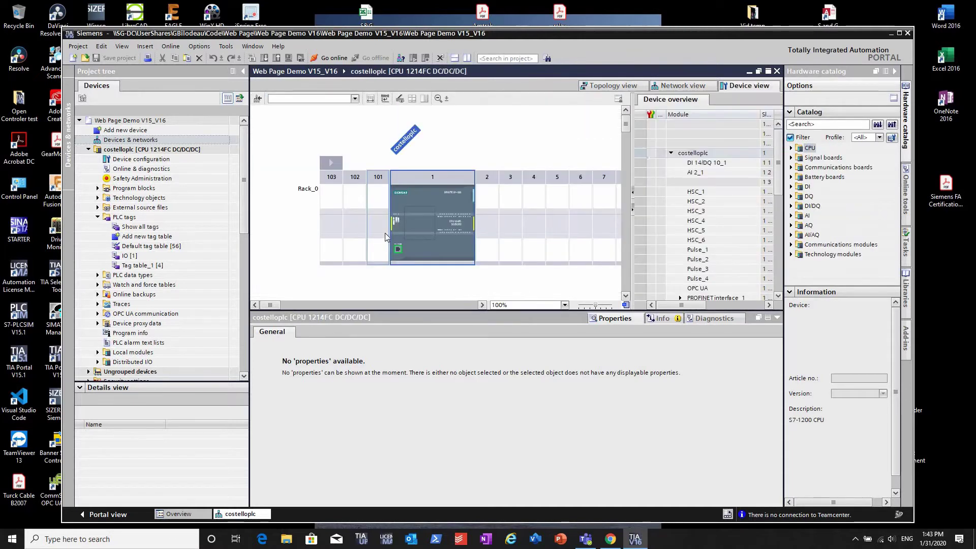
left_click(399, 250)
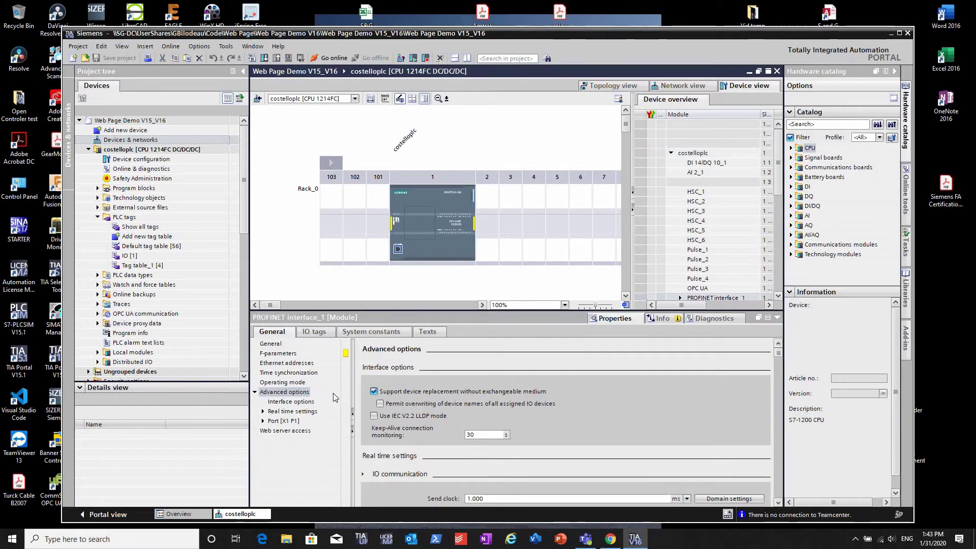
- Select the whole costelloplc CPU module and bring up its Web server properties
left_click(277, 344)
left_click(421, 251)
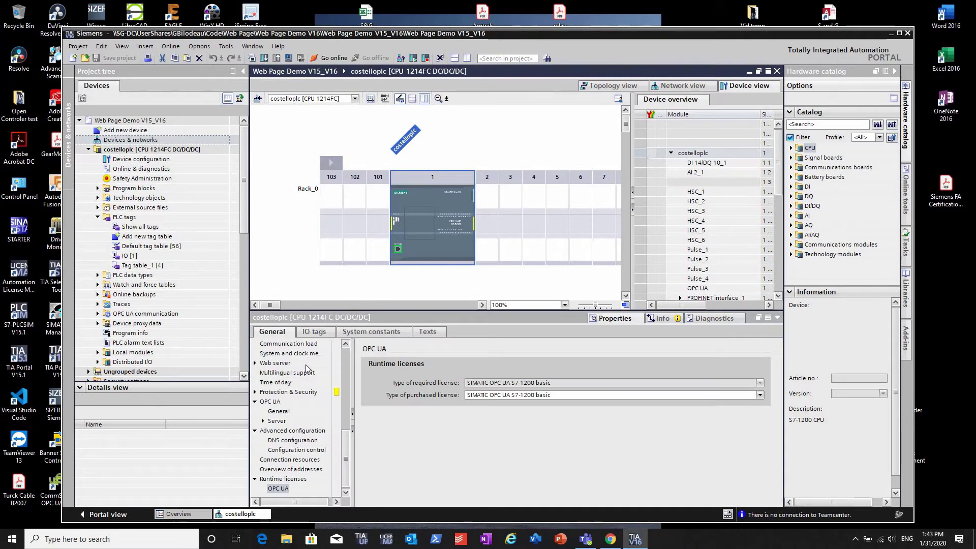
left_click(275, 363)
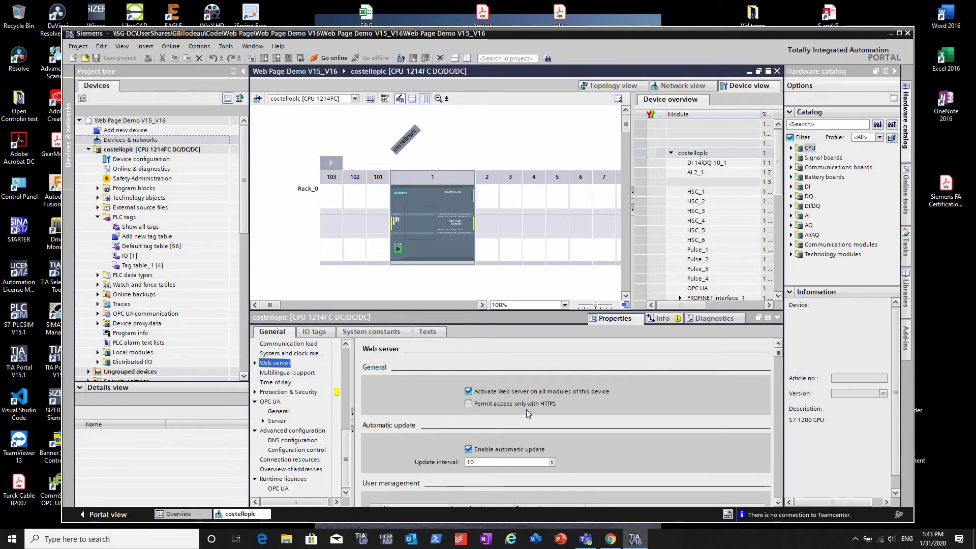
scroll(447, 408, "down", 5)
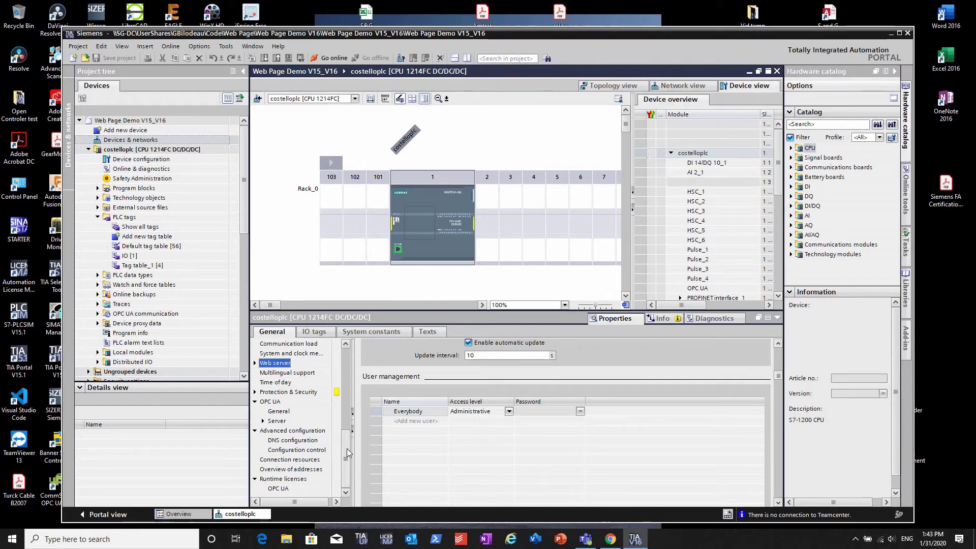
left_click_drag(347, 443, 346, 430)
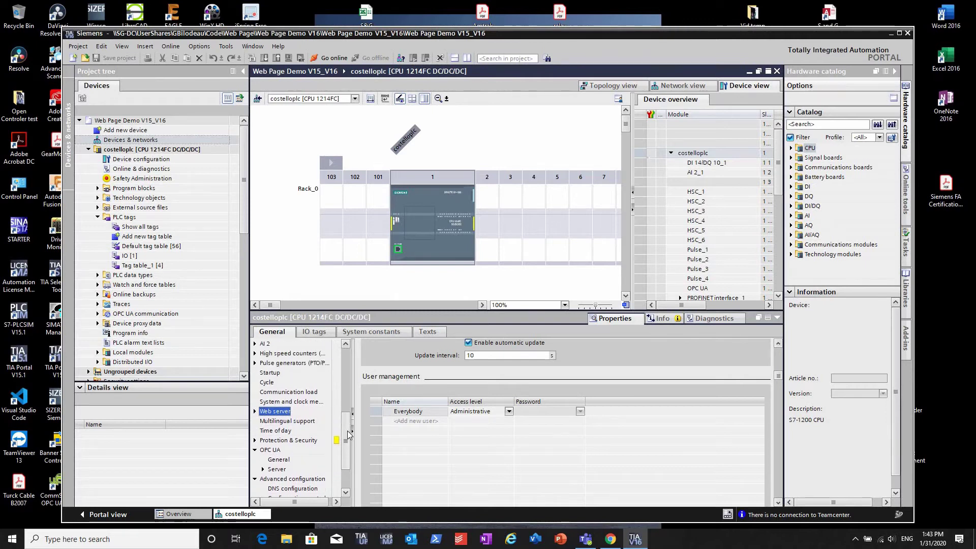
- Step through the Web server sections to Watch tables, showing Watch table_1 with Read/Write access
left_click(255, 411)
key("Down")
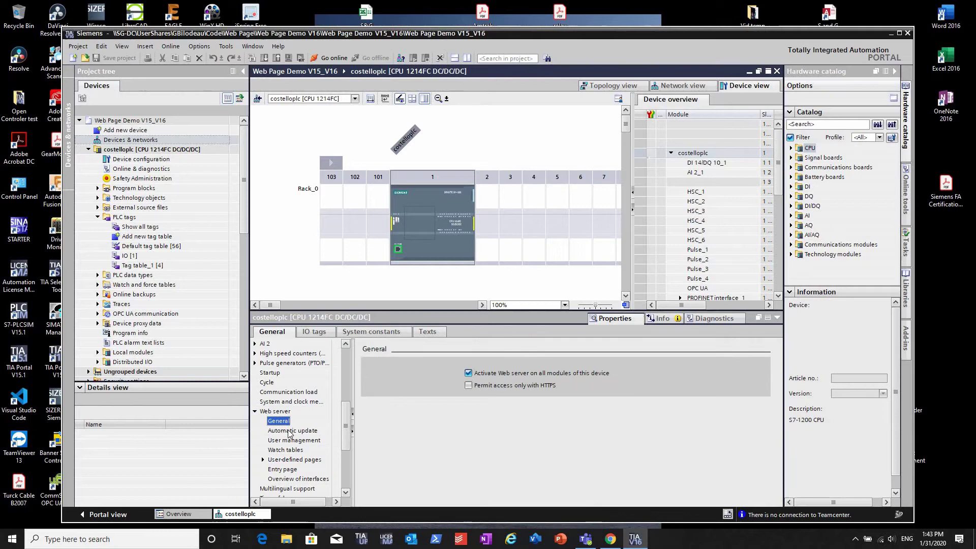
key("Down")
key("Down")
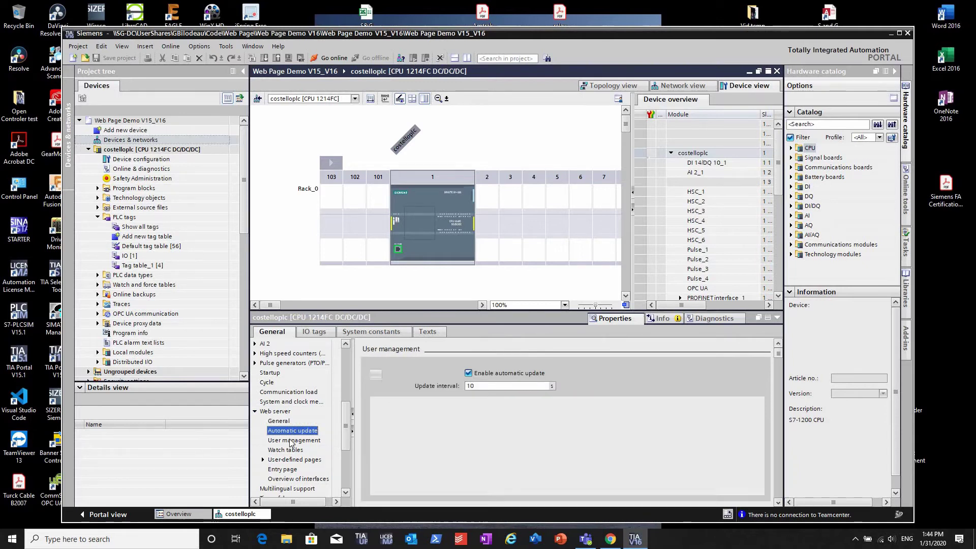
left_click(293, 450)
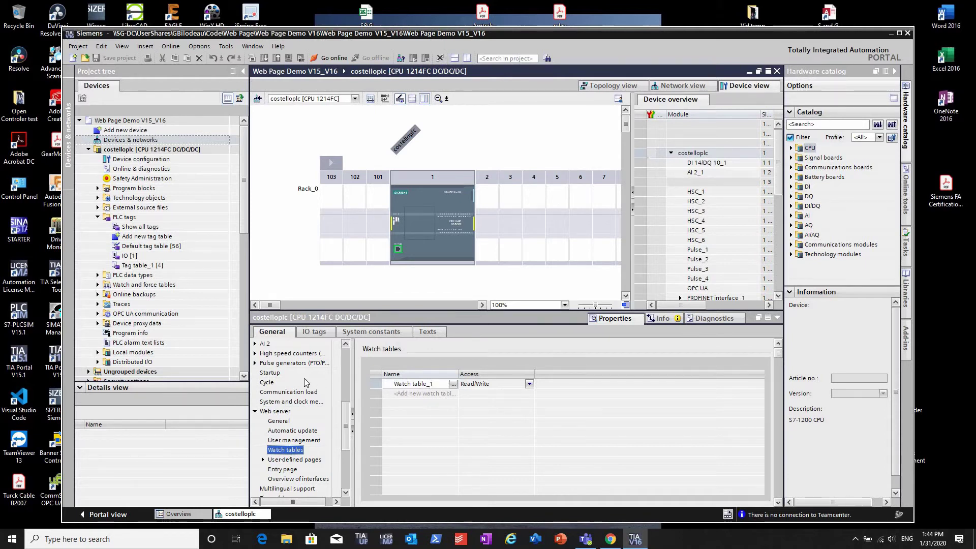
- Open Watch table_1 under Watch and force tables, review its four tags, then close it
left_click(98, 285)
left_click(126, 314)
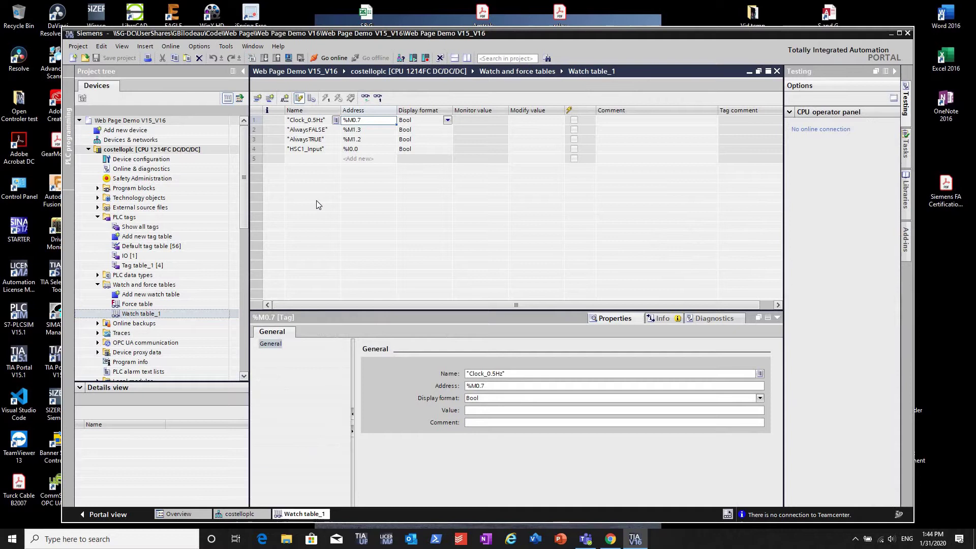
left_click(777, 71)
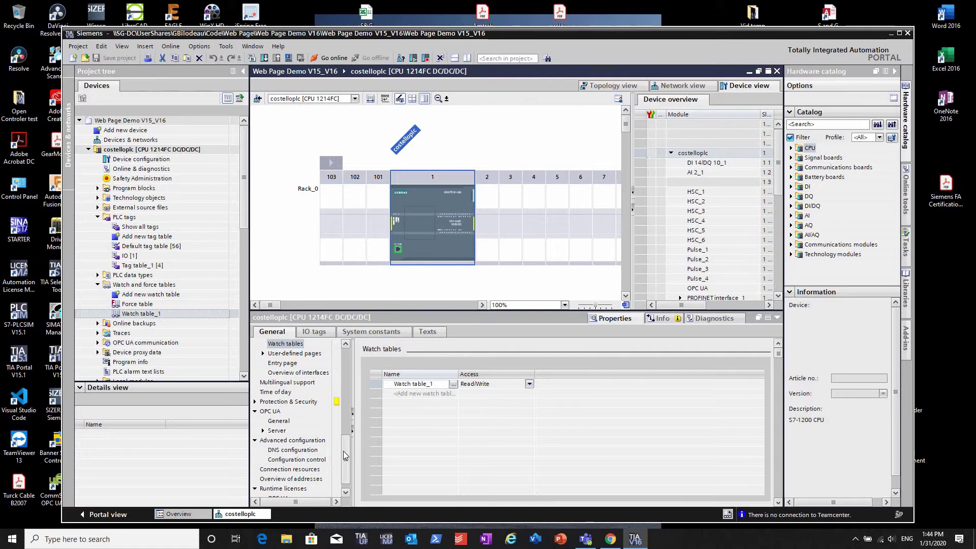
- Show the User-defined pages settings with Demo05.html and application name ReadAndWrite
scroll(345, 465, "up", 3)
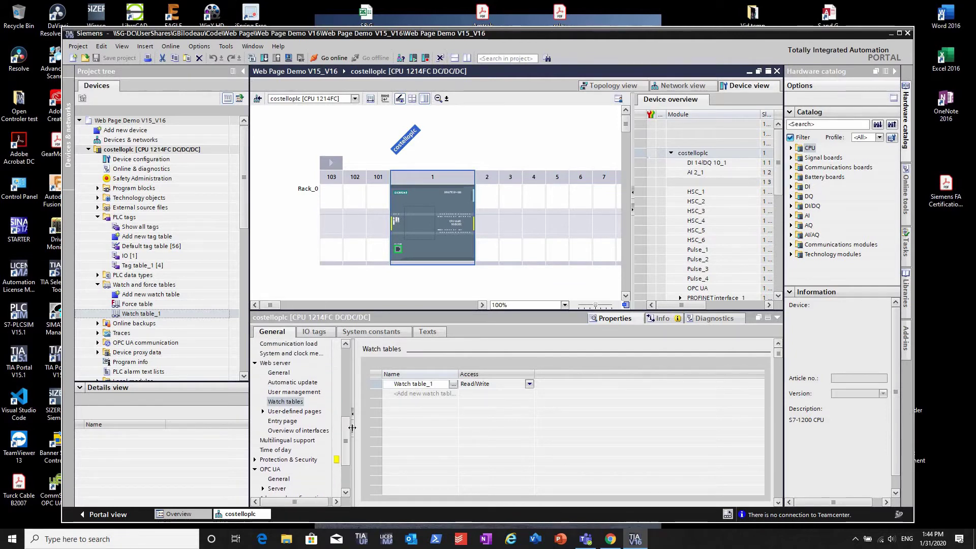
left_click(295, 412)
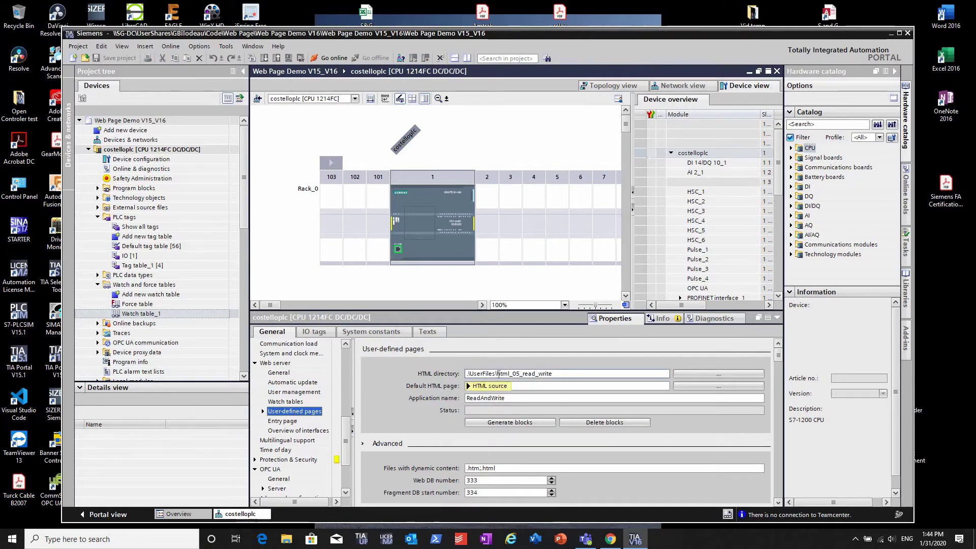
mouse_move(559, 373)
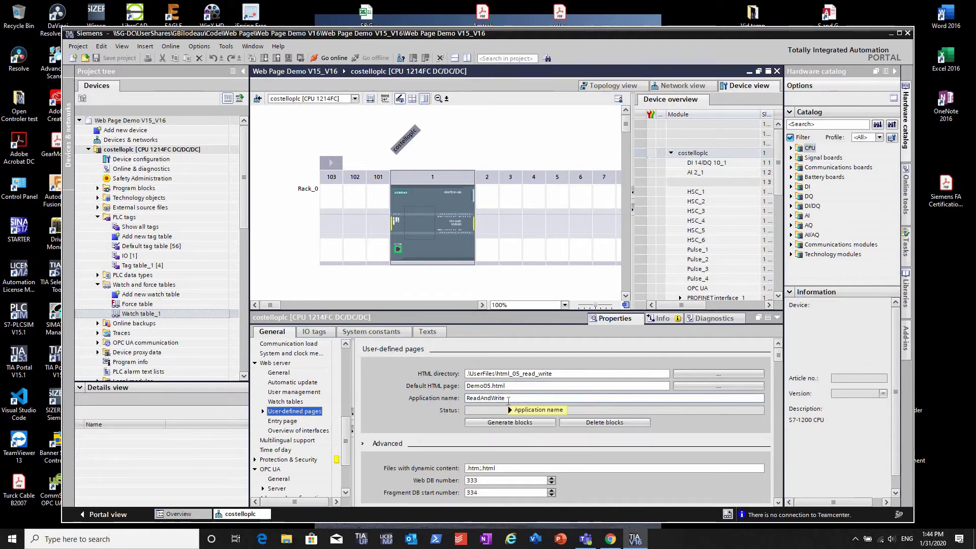
scroll(541, 427, "down", 1)
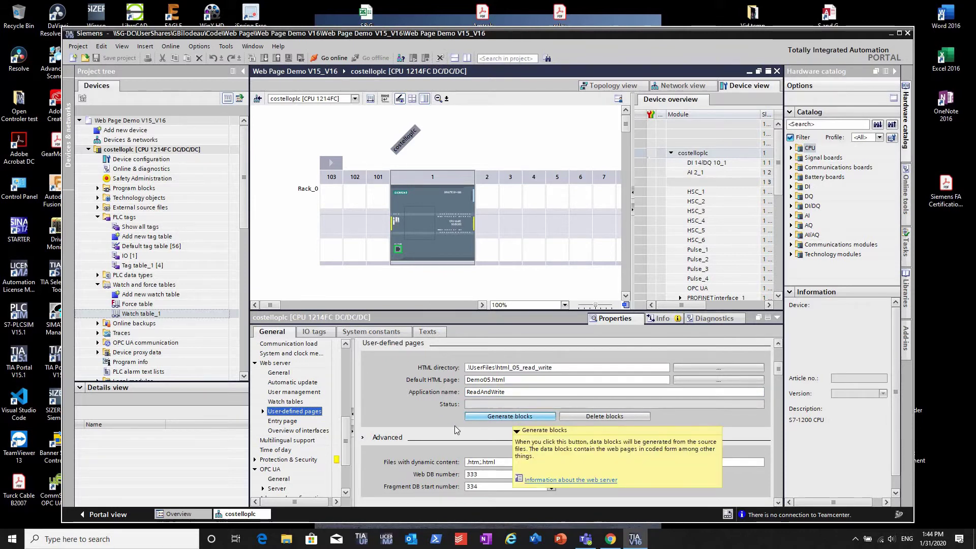
- Expand Program blocks in the project tree and show the Entry page set to Intro page
left_click(97, 191)
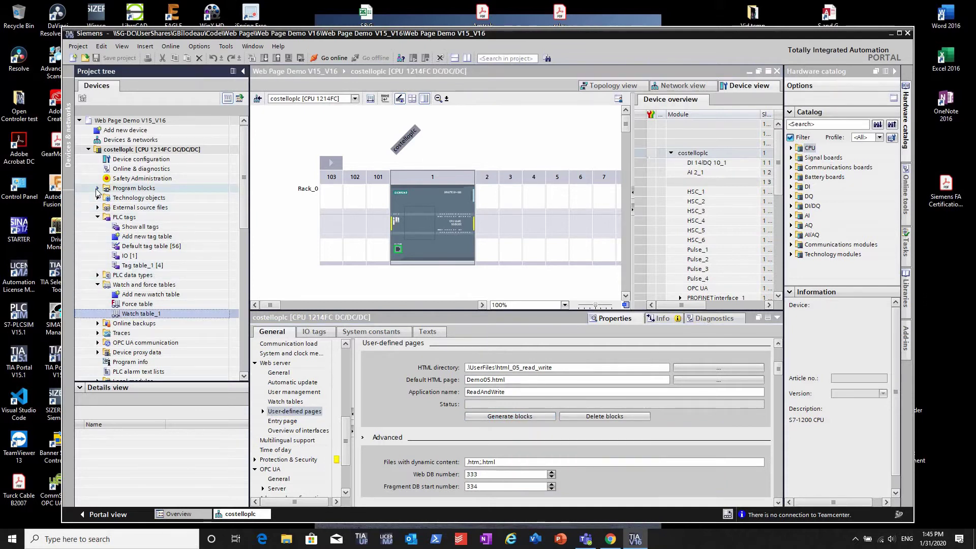
left_click(97, 188)
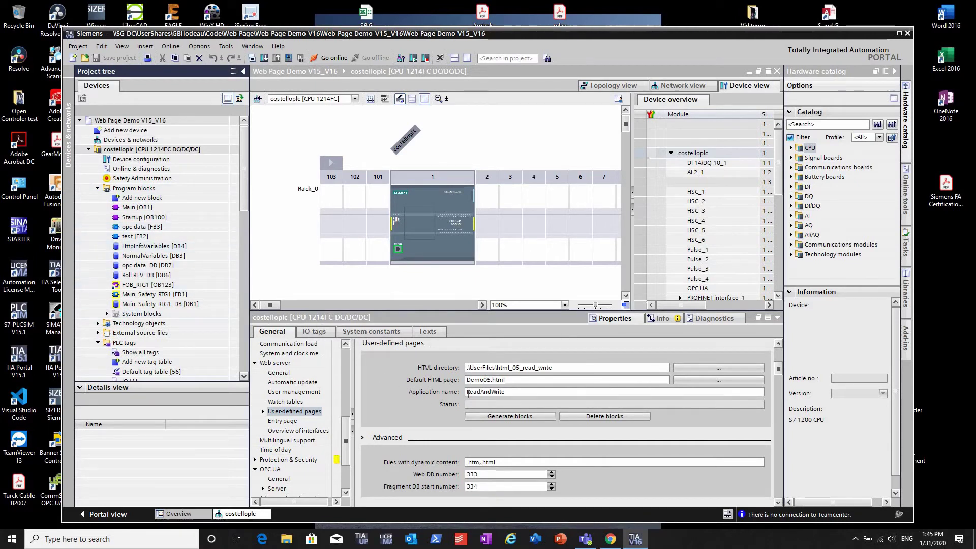
scroll(584, 439, "down", 2)
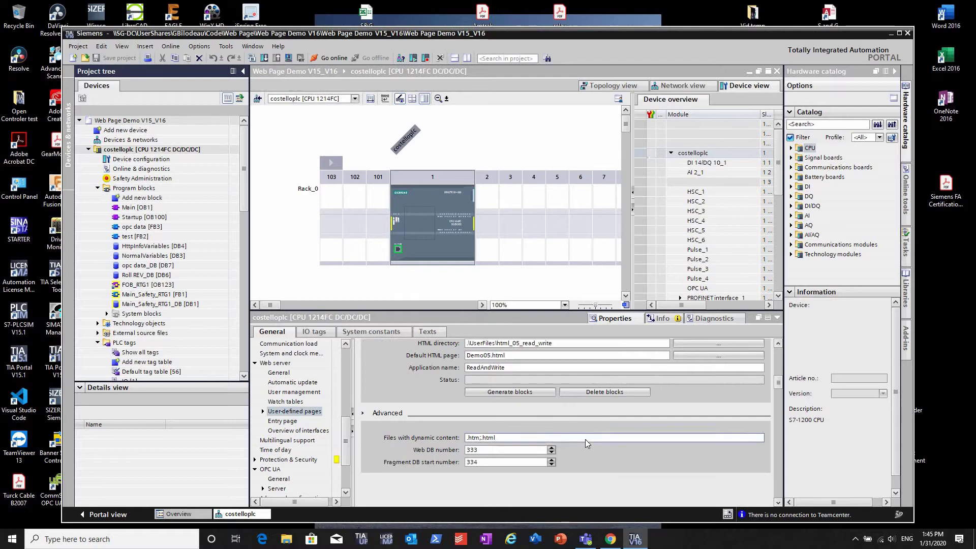
left_click(282, 421)
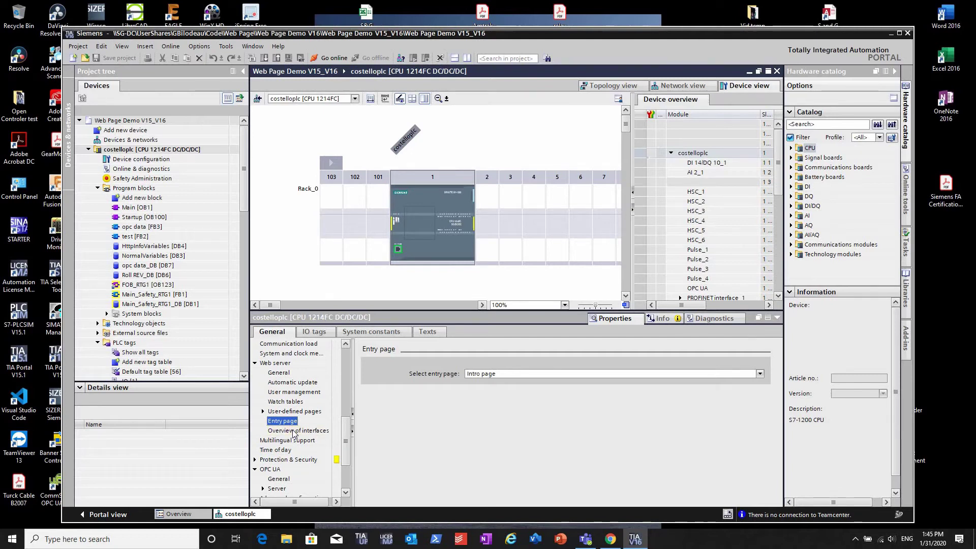
- Show the web server interface overview and widen the column confirming PROFINET interface_1 access is enabled
left_click(293, 433)
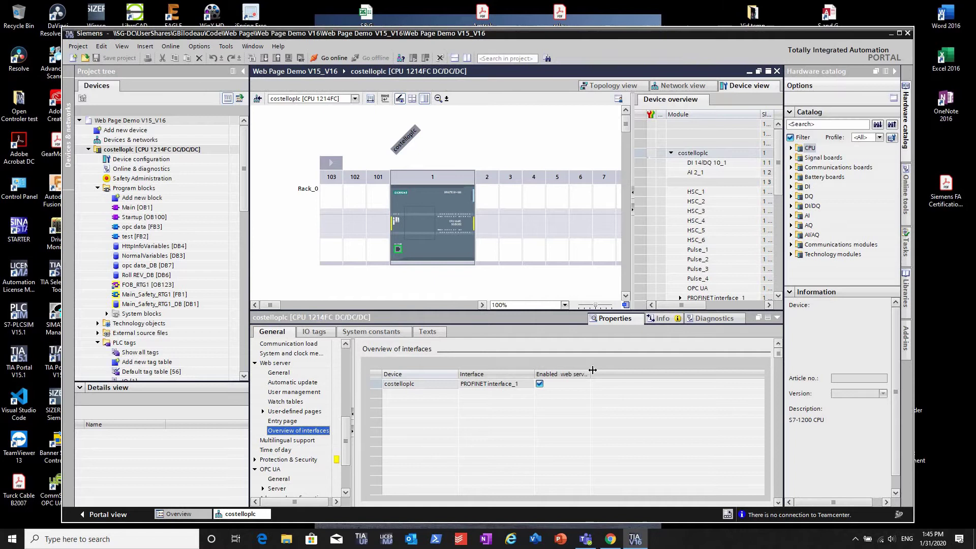
left_click_drag(590, 373, 626, 369)
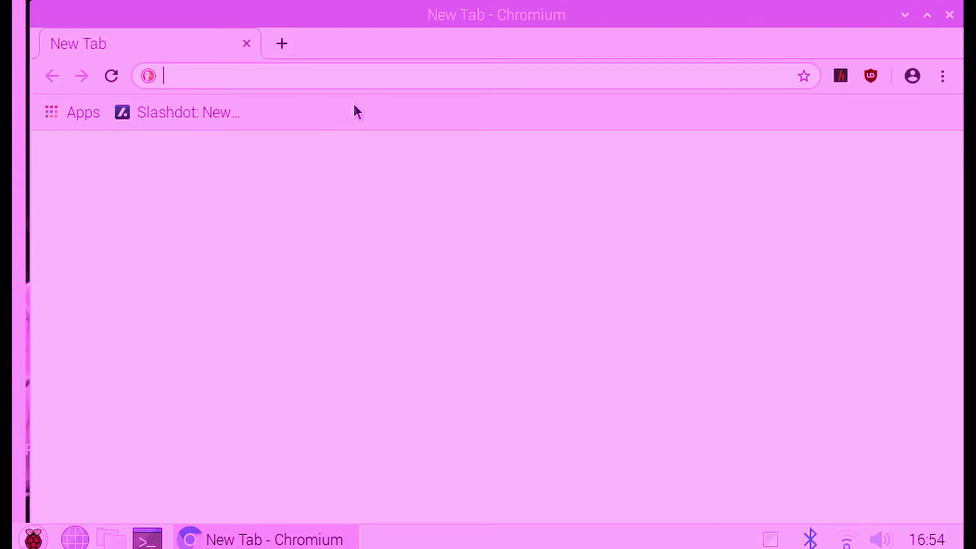
- Load the PLC web server at 192.168.3.3 and enter the S7-1200 station_1 start page
type("19")
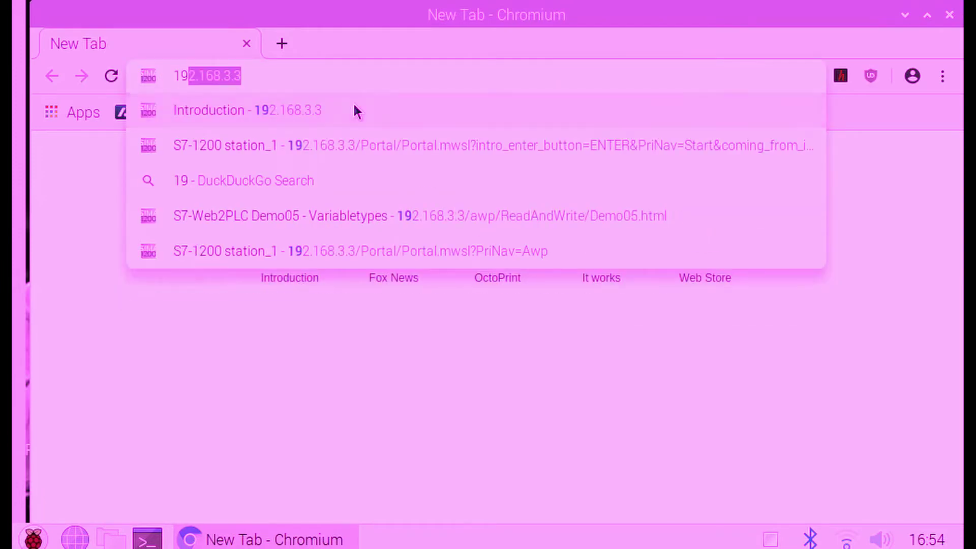
type("2.168")
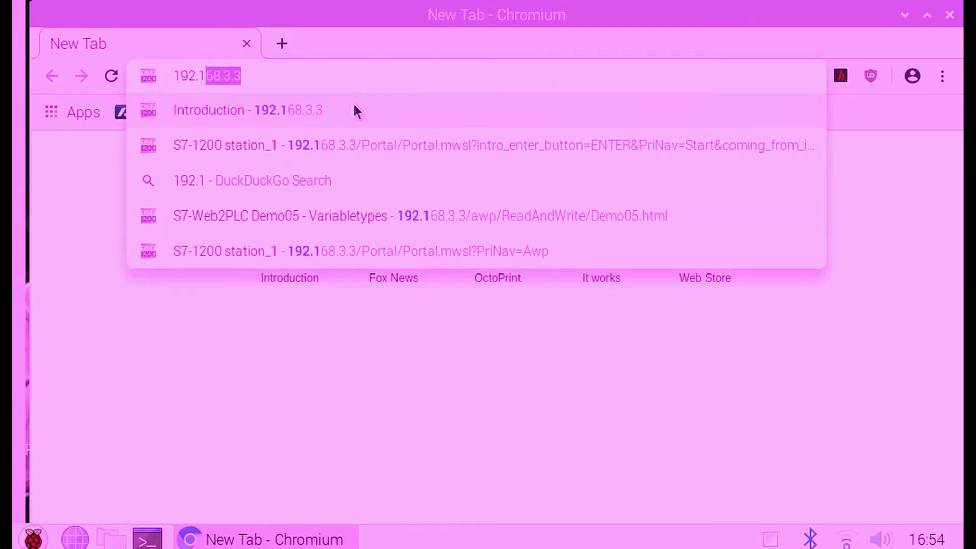
type(".")
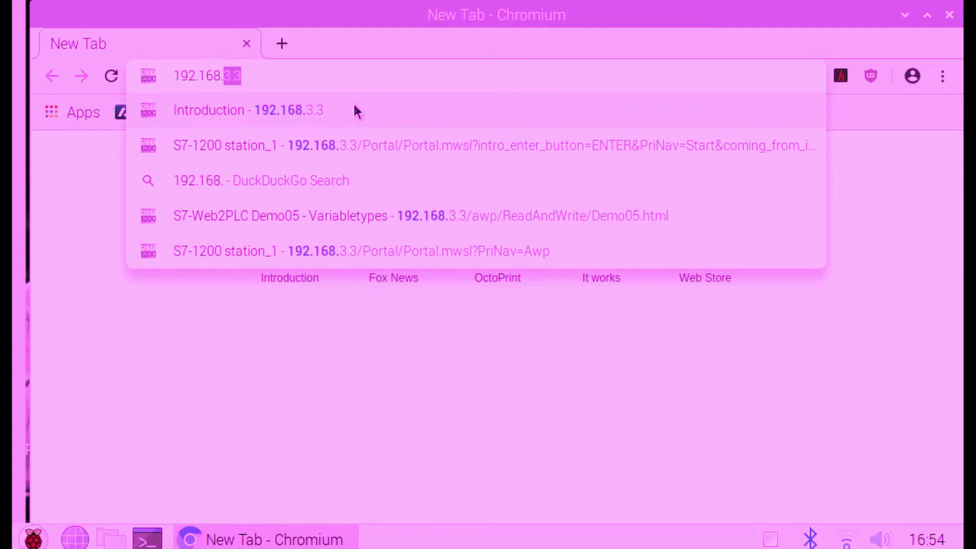
type("3.3")
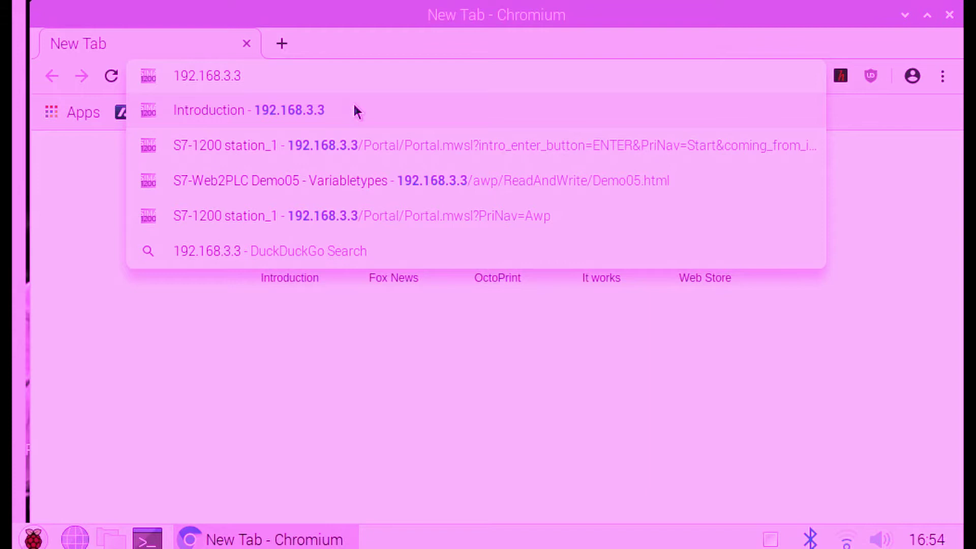
left_click(358, 111)
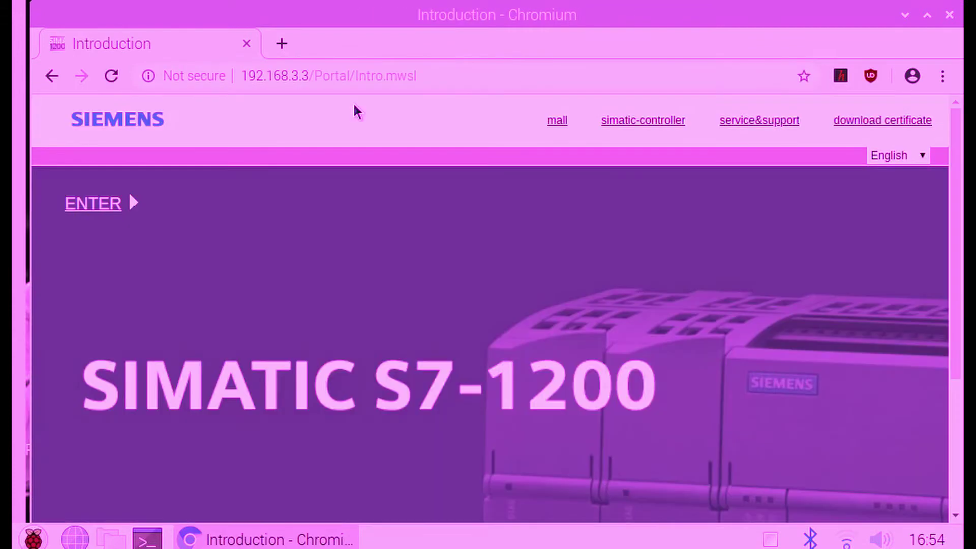
left_click(87, 207)
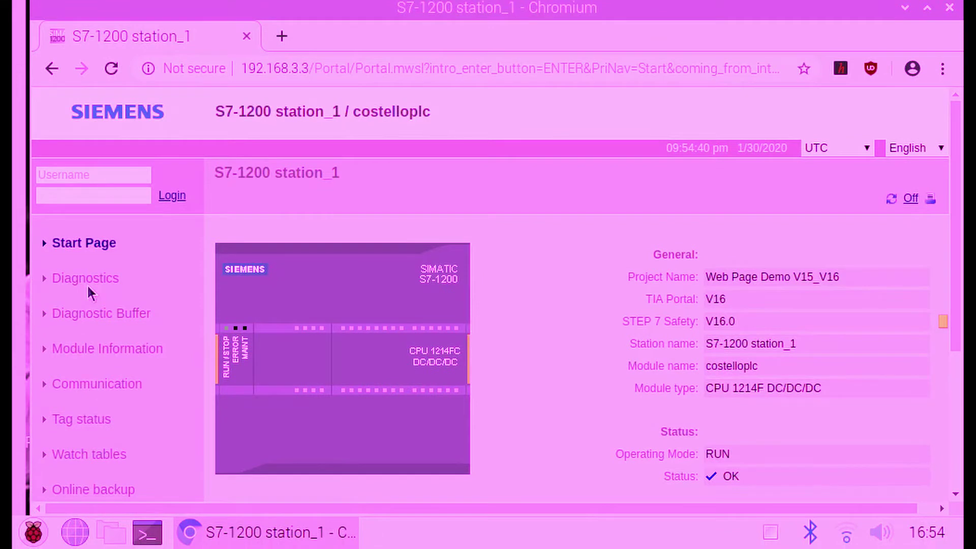
- Go via Diagnostics to User-defined pages and open the ReadAndWrite homepage, Demo05.html
left_click(93, 280)
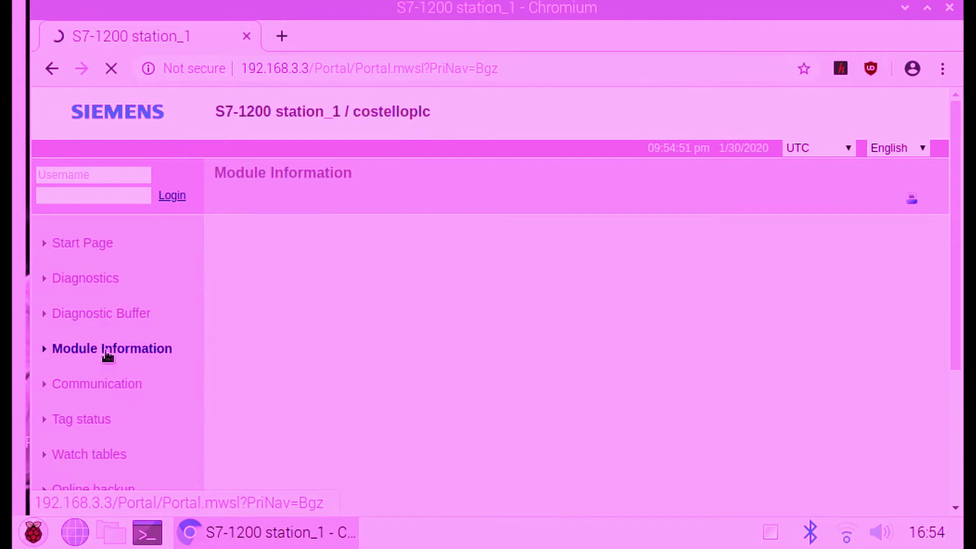
scroll(102, 384, "down", 5)
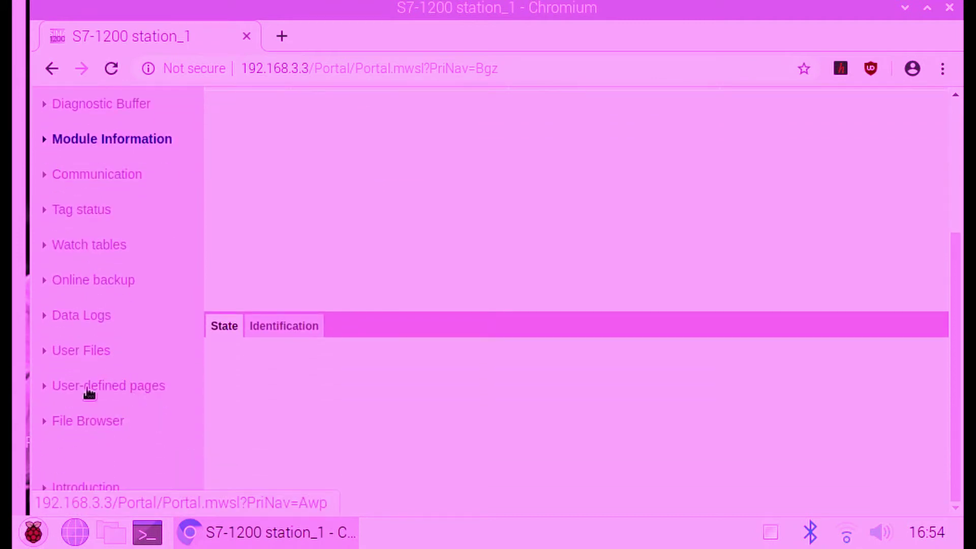
left_click(94, 387)
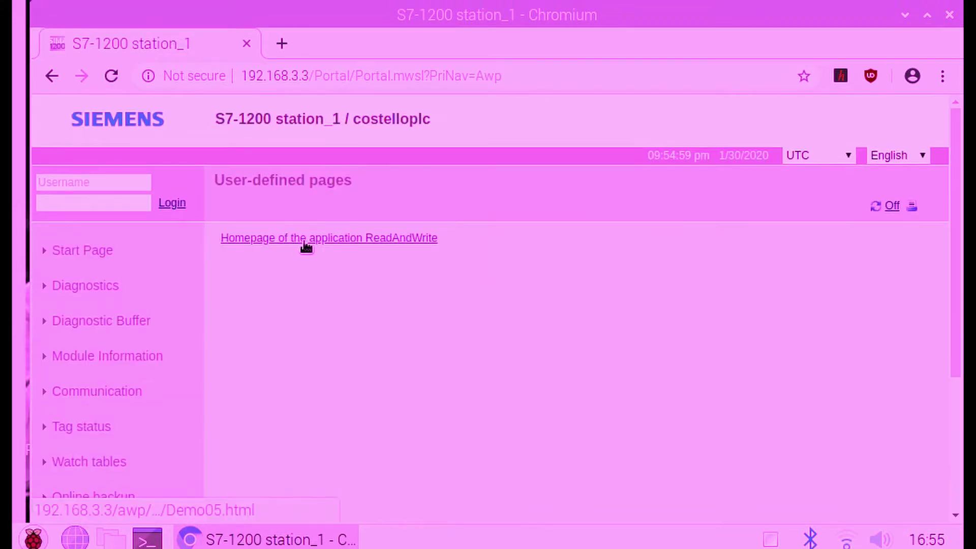
left_click(304, 235)
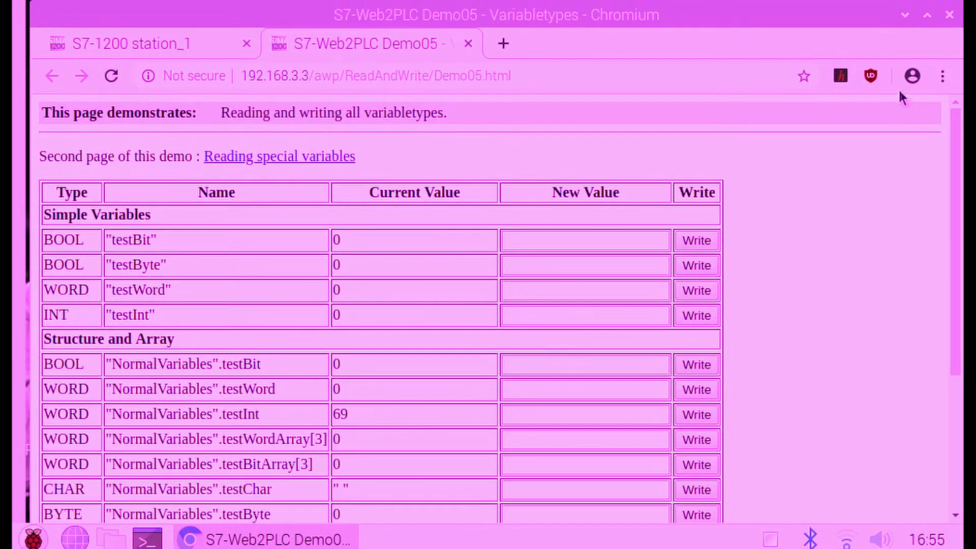
- Close the Chromium window to return to the TIA Portal project
left_click(949, 14)
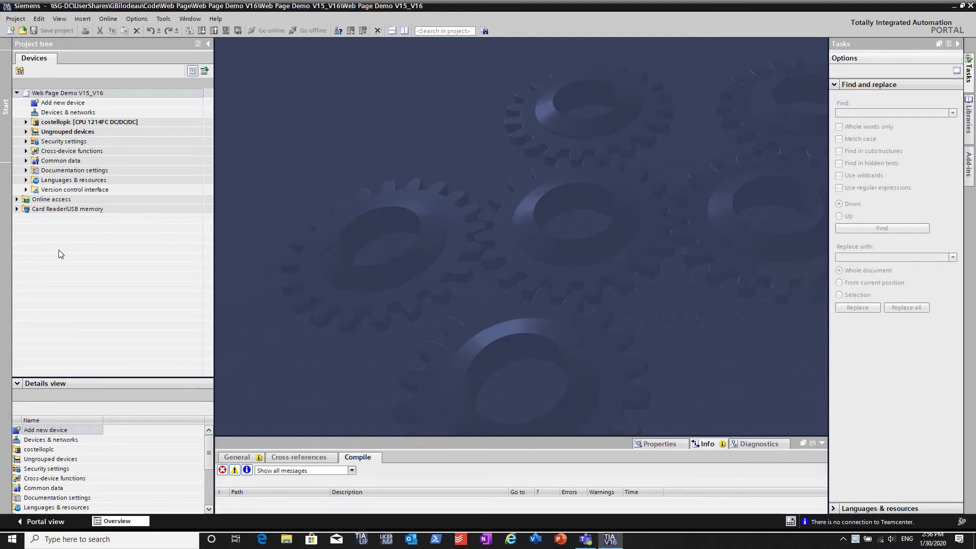
- Open the costelloplc CPU in device view with an enlarged Properties inspector
double_click(36, 113)
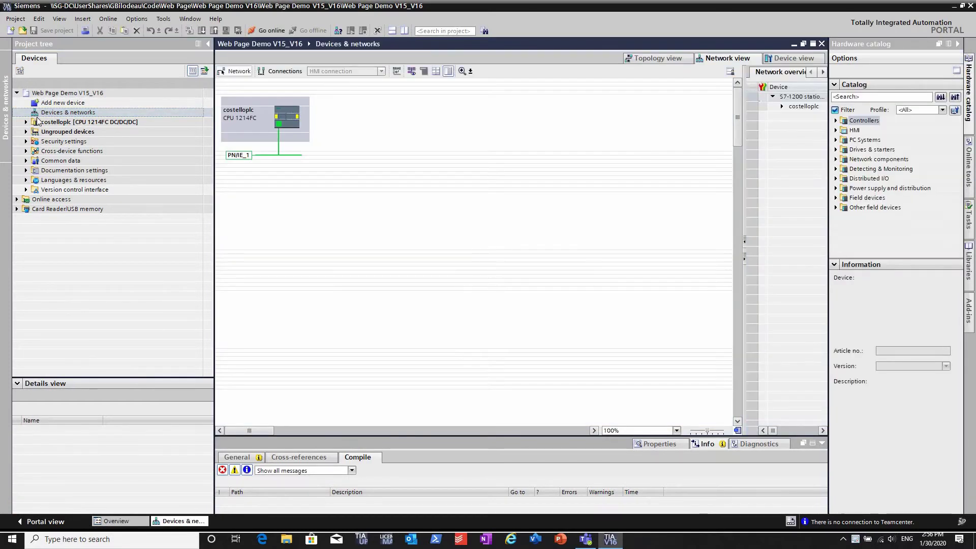
left_click(288, 118)
double_click(287, 116)
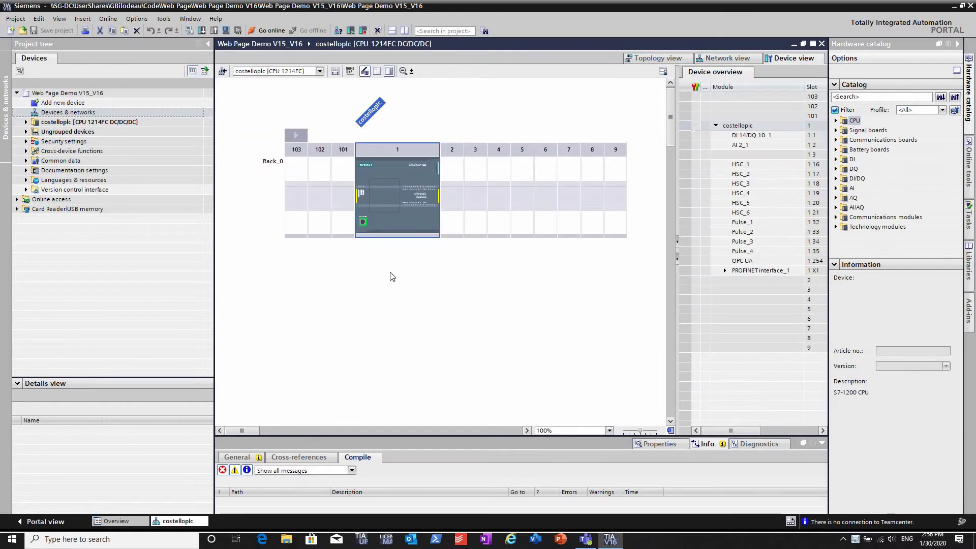
left_click(660, 444)
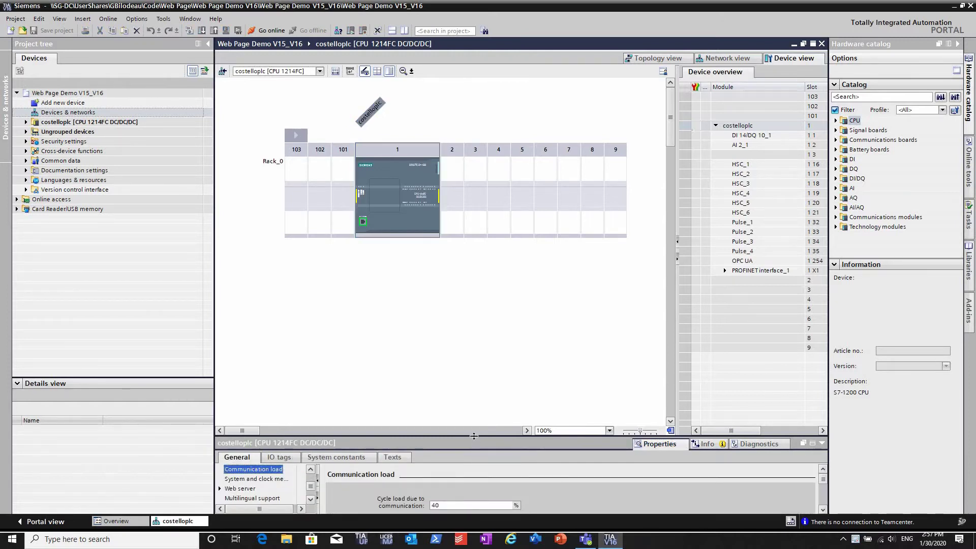
left_click_drag(474, 433, 475, 314)
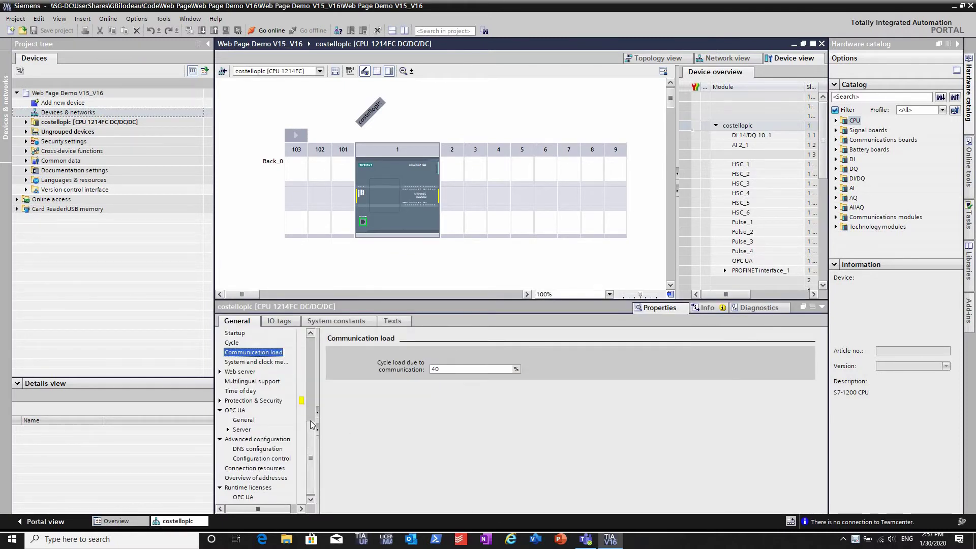
left_click_drag(310, 430, 312, 346)
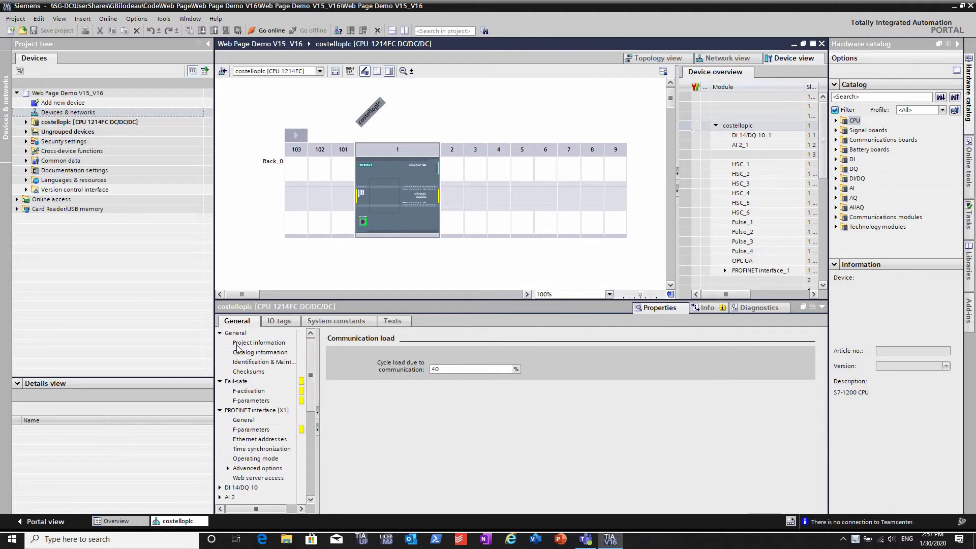
- Review the CPU's project information, catalog, identification, checksums and Fail-safe pages
left_click(239, 346)
left_click(245, 354)
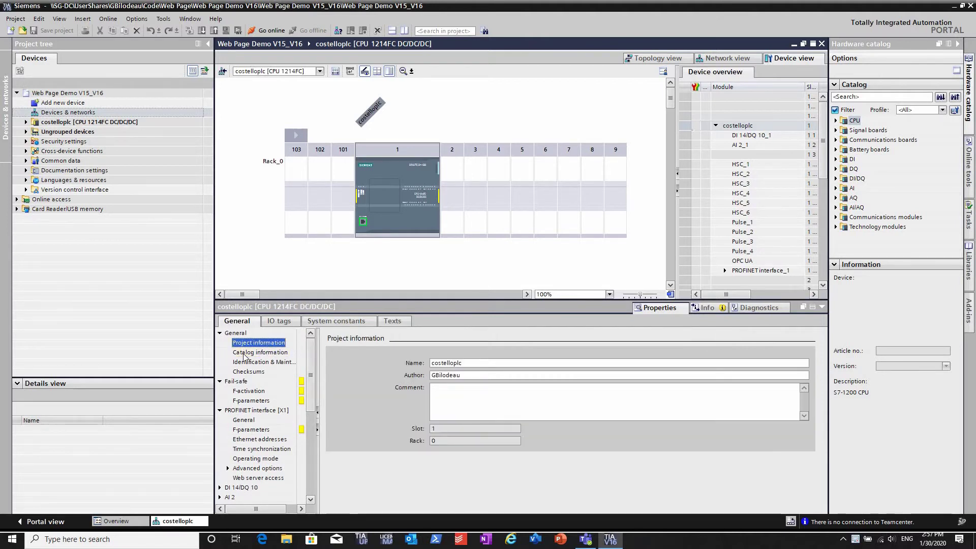
left_click(246, 362)
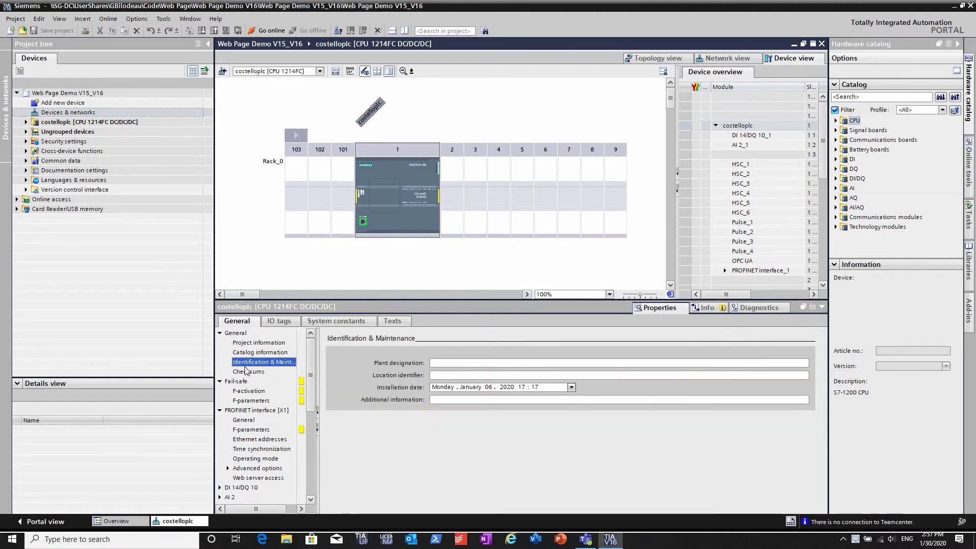
left_click(245, 374)
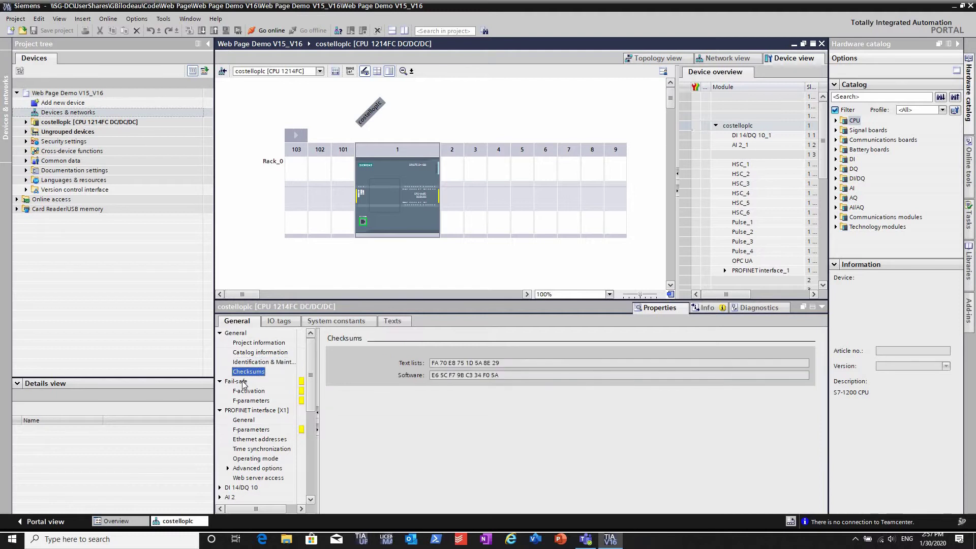
left_click(244, 381)
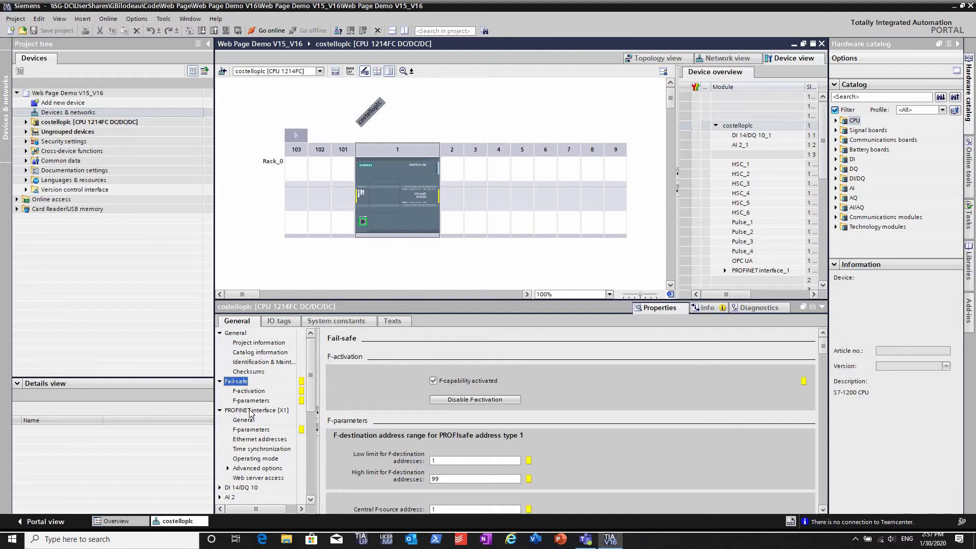
- Inspect the PROFINET interface [X1] general, F-parameters and Ethernet addresses with IP 192.168.3.3
left_click(250, 411)
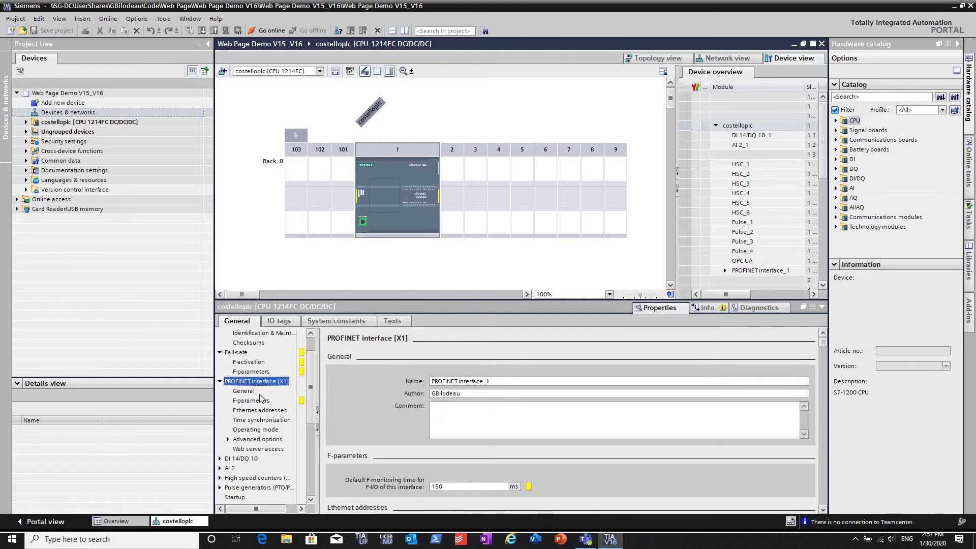
scroll(260, 413, "down", 1)
left_click(244, 391)
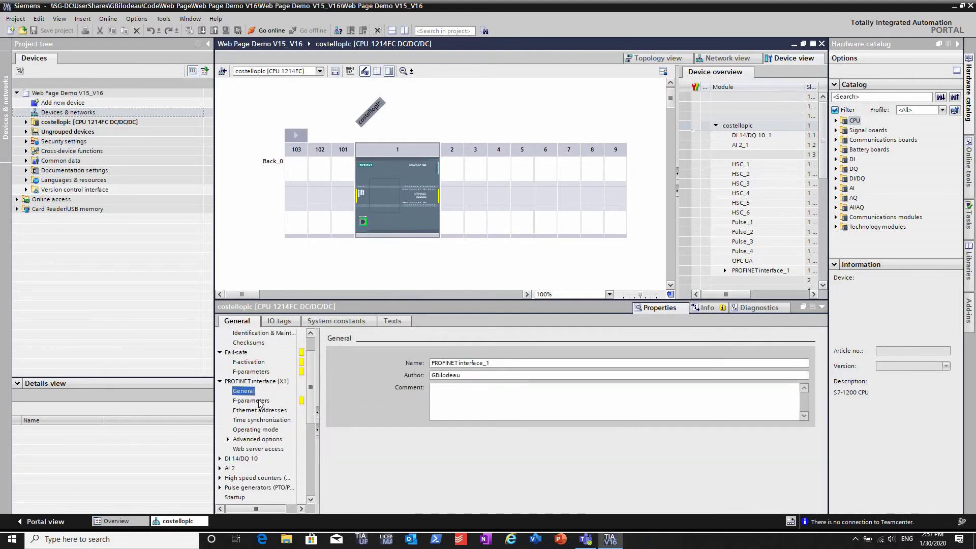
left_click(259, 401)
left_click(259, 410)
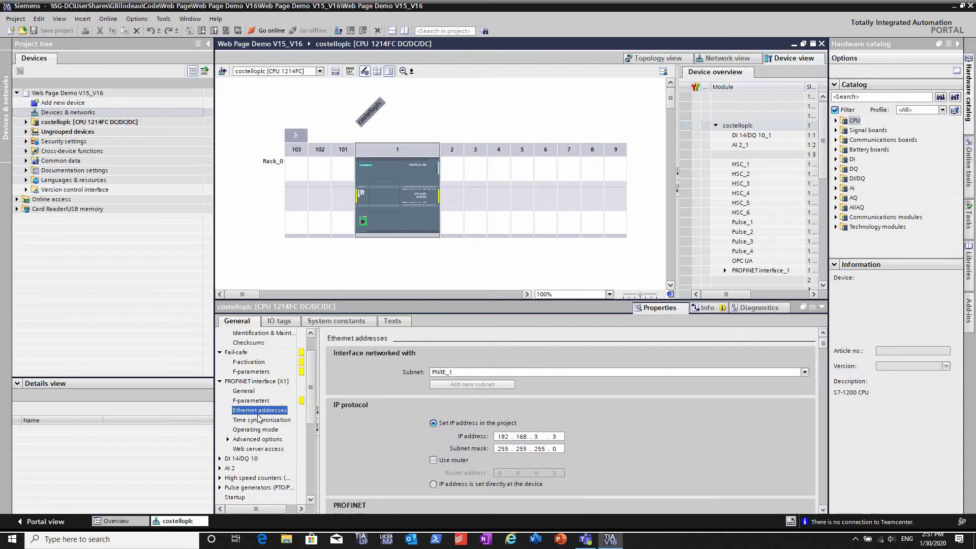
scroll(362, 420, "down", 3)
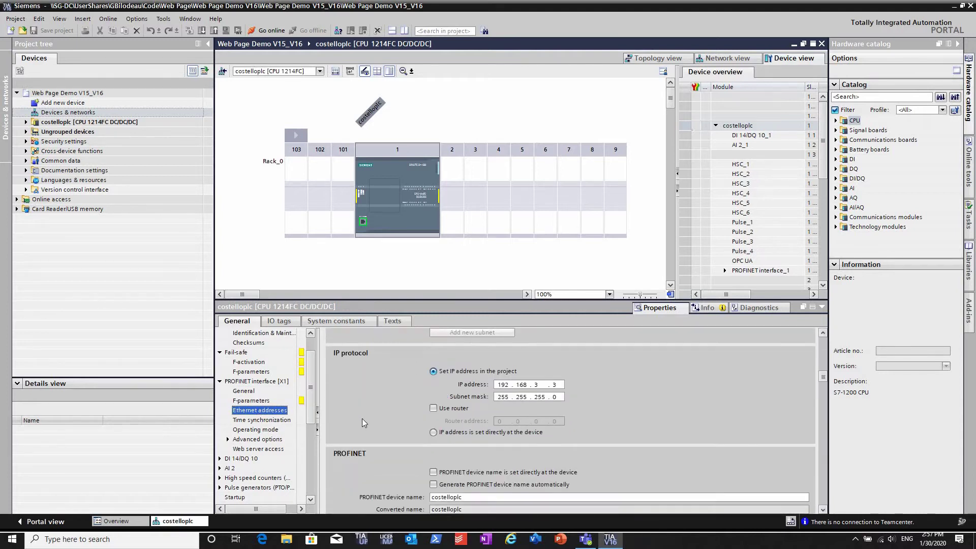
scroll(362, 419, "down", 3)
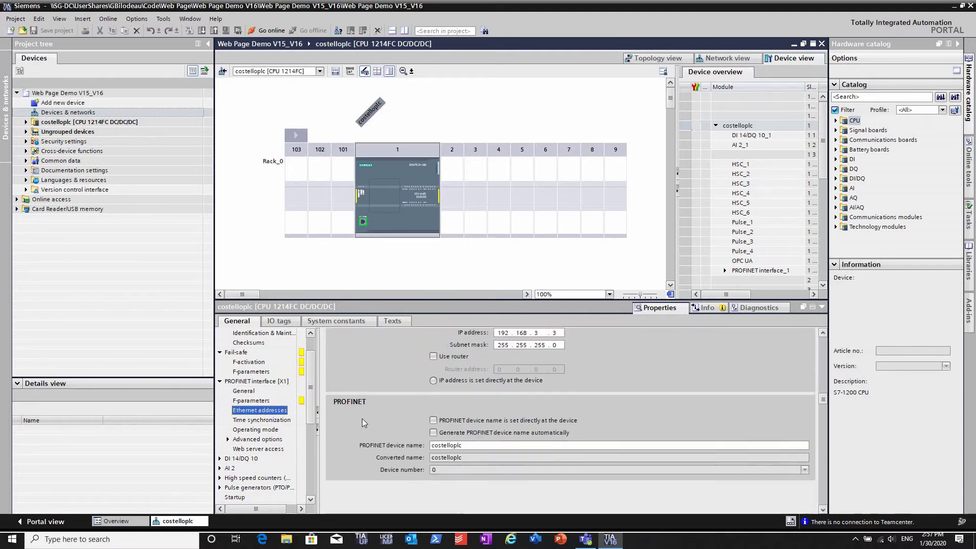
- Check the interface's time synchronization, operating mode, advanced options and web server access
left_click(253, 421)
left_click(248, 431)
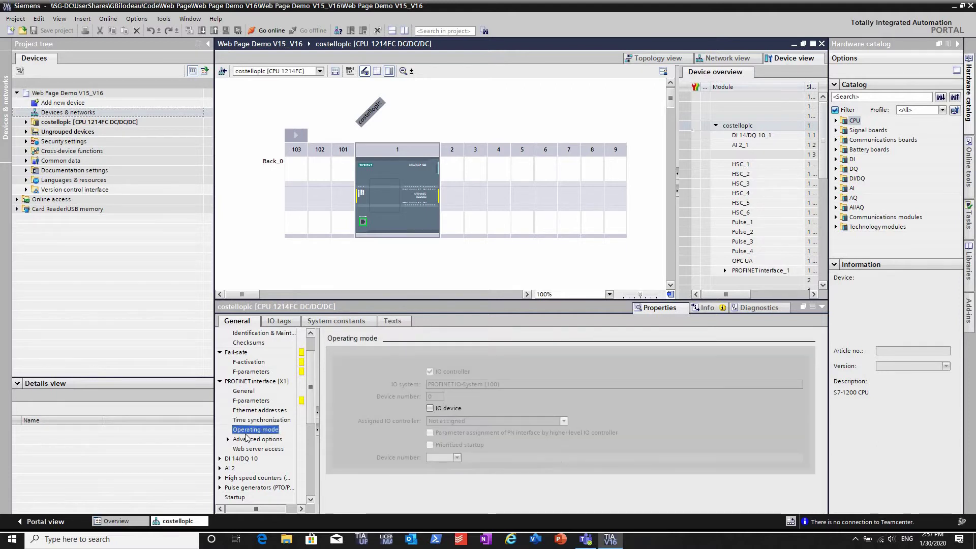
left_click(249, 440)
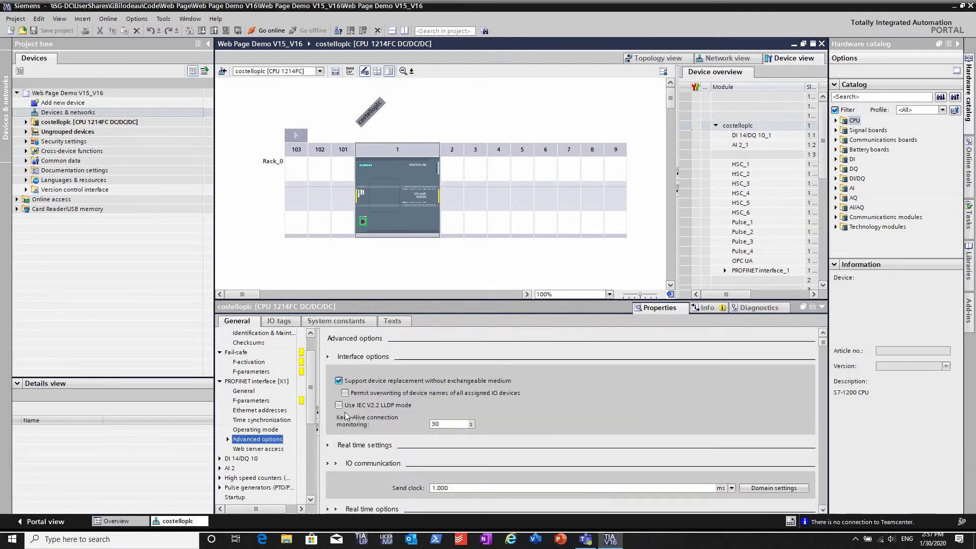
scroll(396, 408, "down", 7)
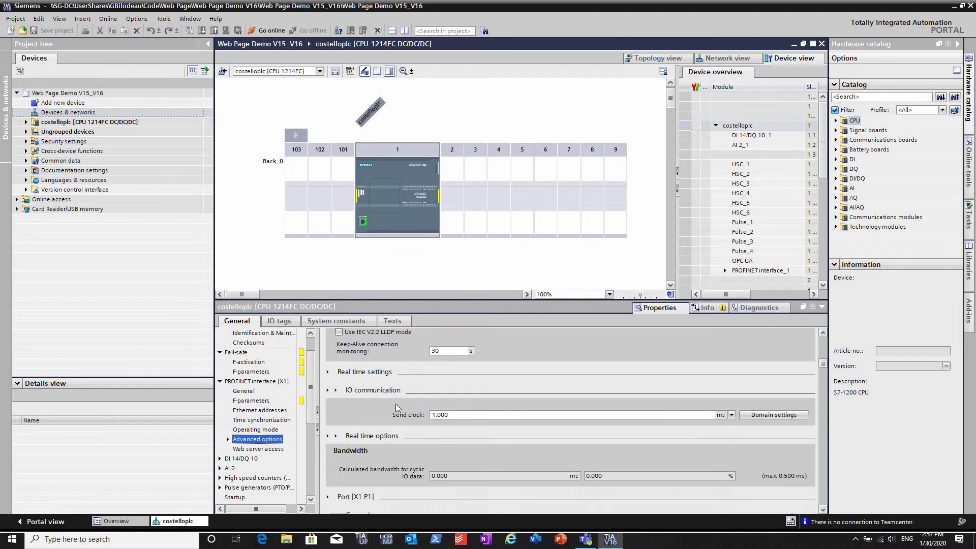
scroll(396, 406, "down", 5)
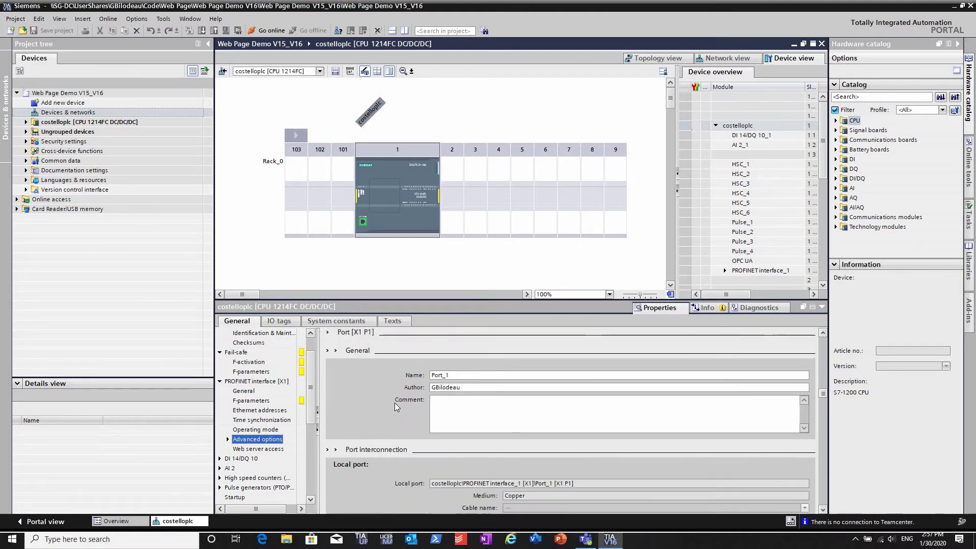
scroll(391, 407, "down", 6)
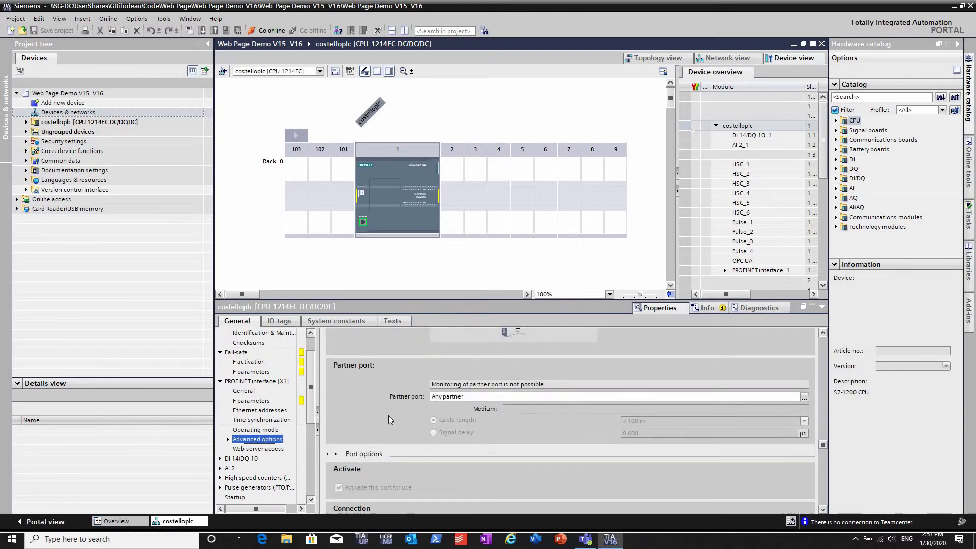
left_click(260, 450)
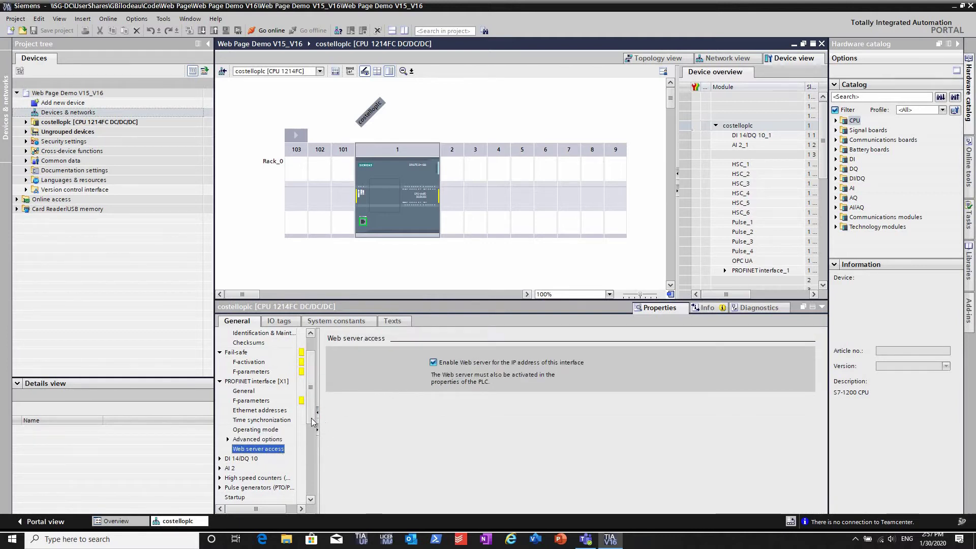
left_click_drag(311, 422, 310, 451)
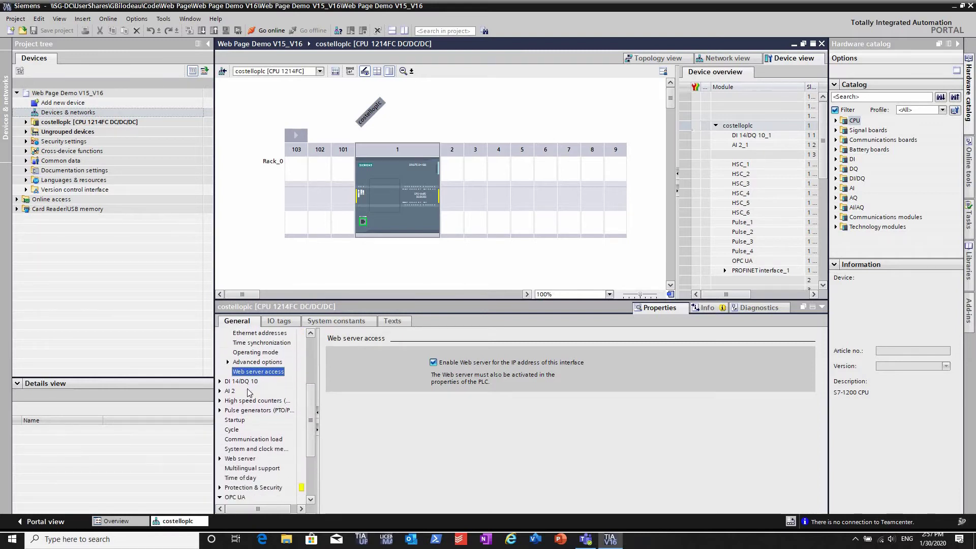
- Step through communication load, clock memory, web server and access-level pages to the OPC UA general settings
left_click(242, 440)
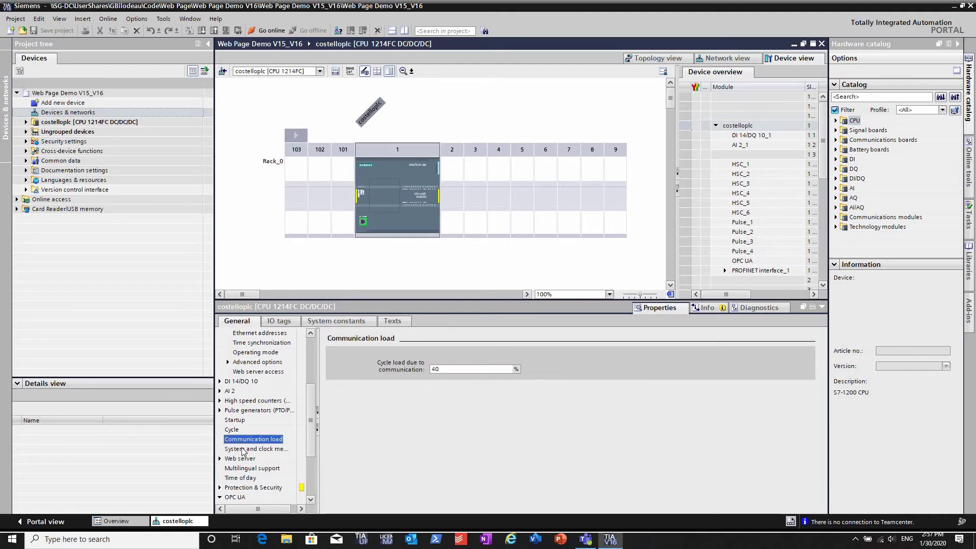
left_click(255, 450)
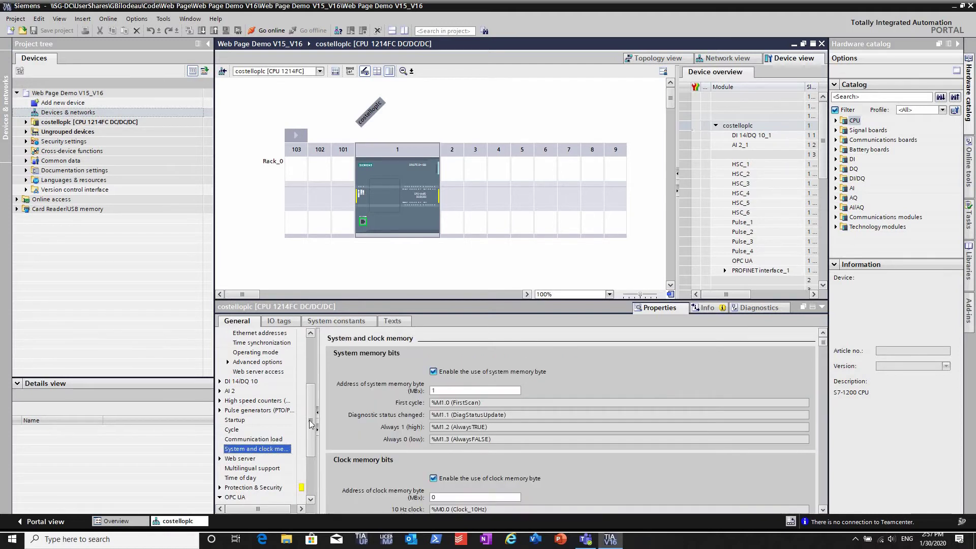
left_click_drag(311, 423, 307, 475)
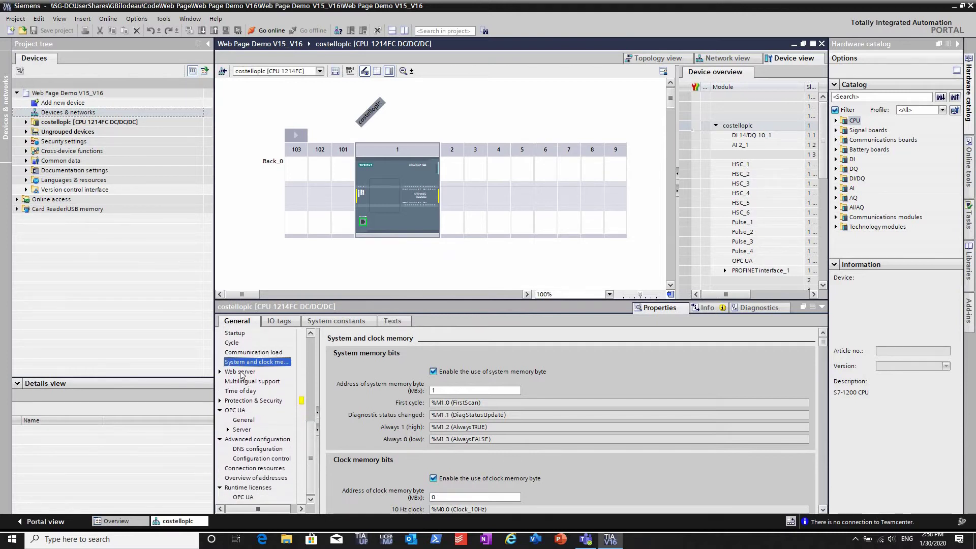
left_click(240, 373)
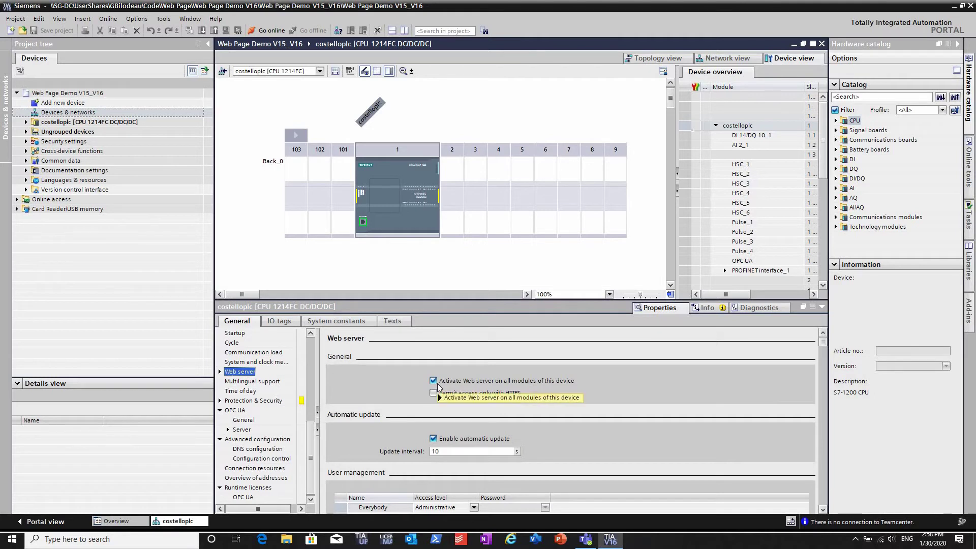
left_click(249, 401)
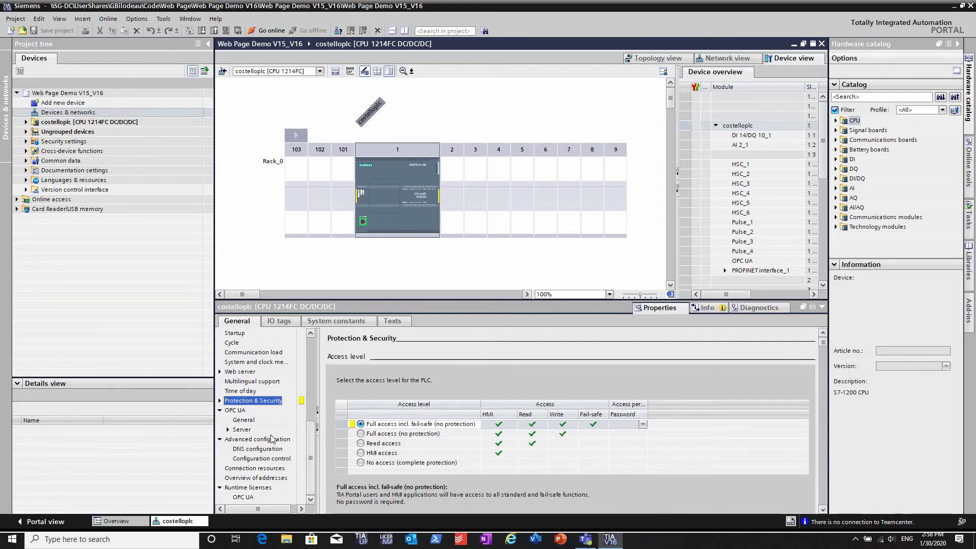
left_click(240, 411)
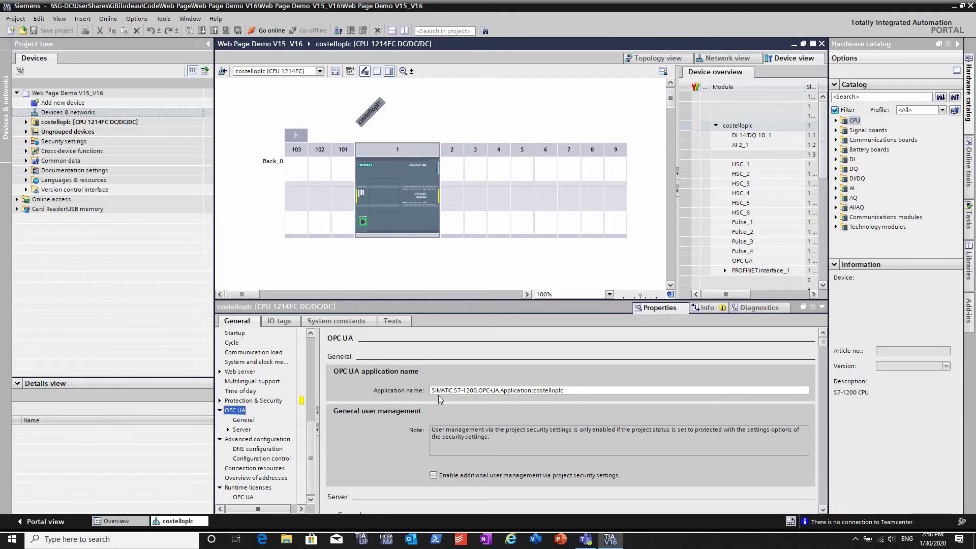
- Scroll the OPC UA server pane to the server address opc.tcp://192.168.3.3:4840 and port
scroll(396, 411, "down", 5)
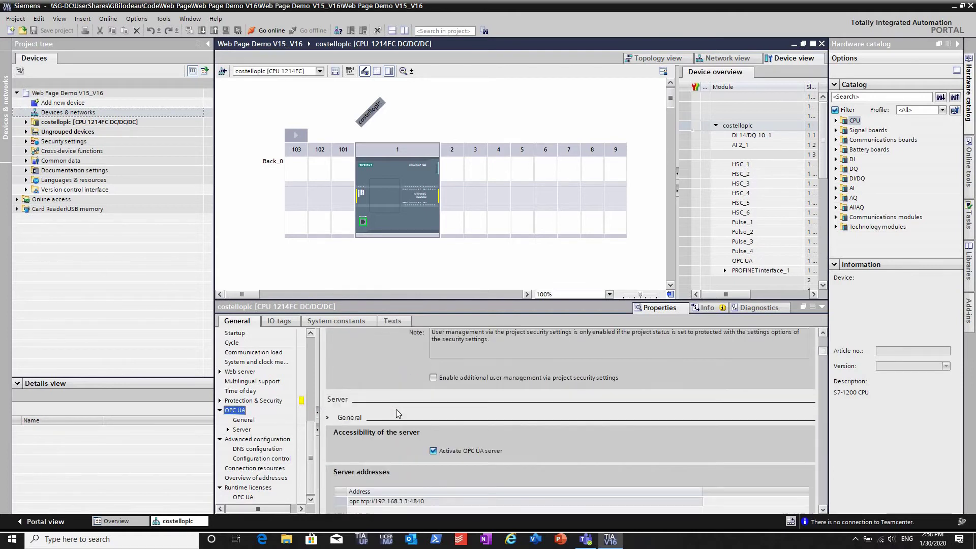
scroll(406, 404, "down", 2)
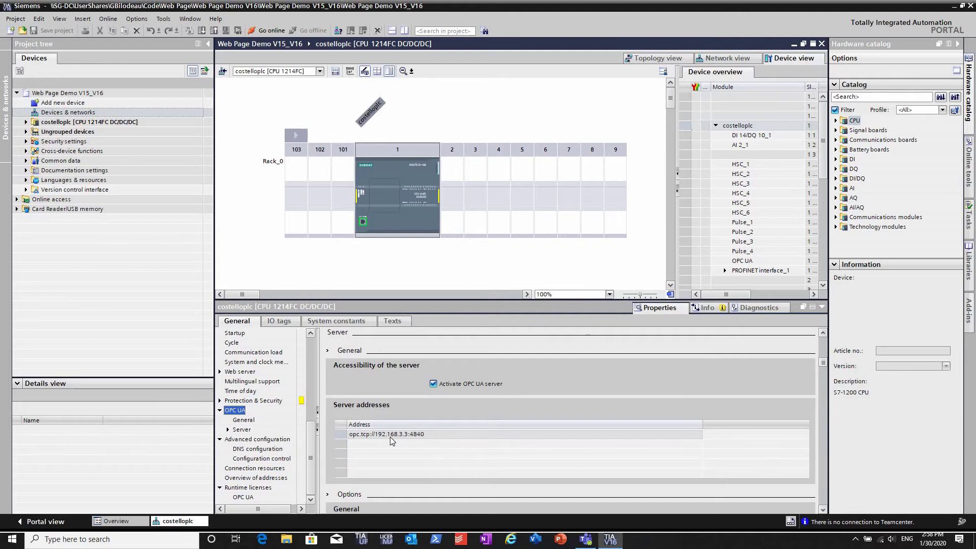
scroll(396, 406, "down", 3)
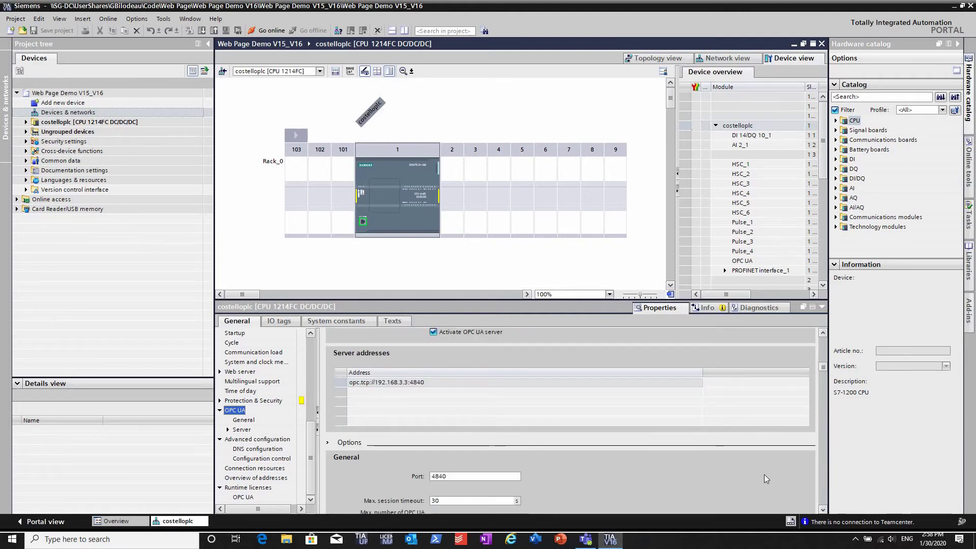
- Scroll on through security policies and guest authentication, then revisit the OPC UA General and Server pages
left_click(822, 510)
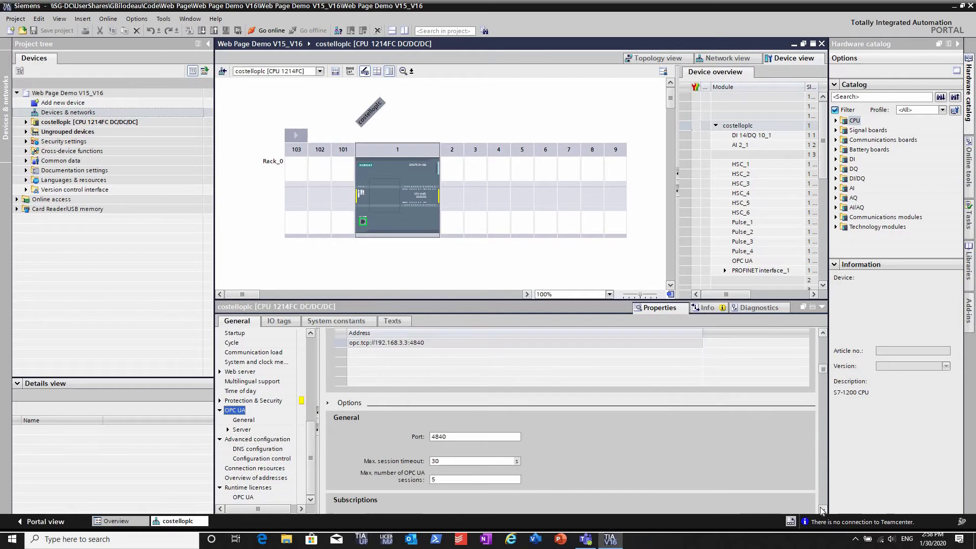
left_click(822, 510)
left_click(822, 510)
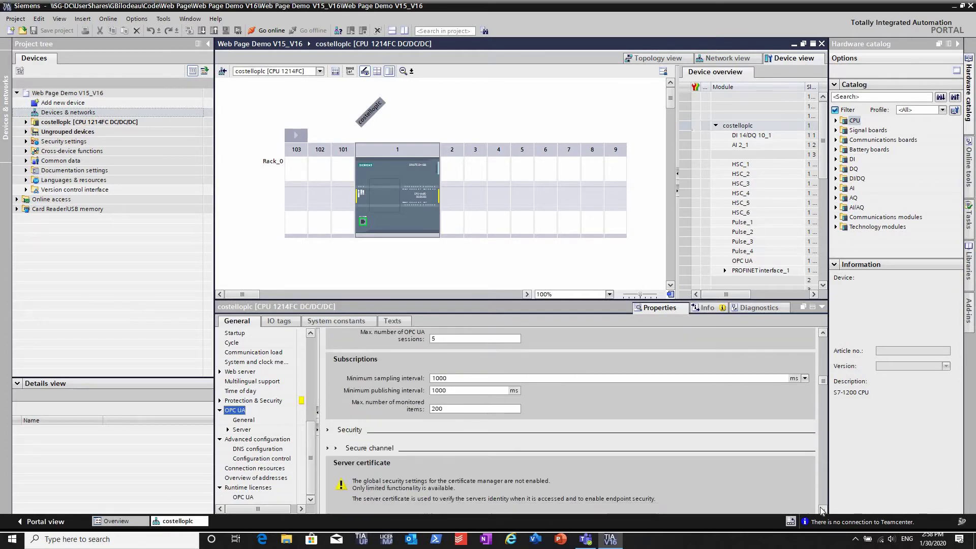
left_click(822, 510)
left_click(821, 510)
left_click(822, 510)
left_click(822, 510)
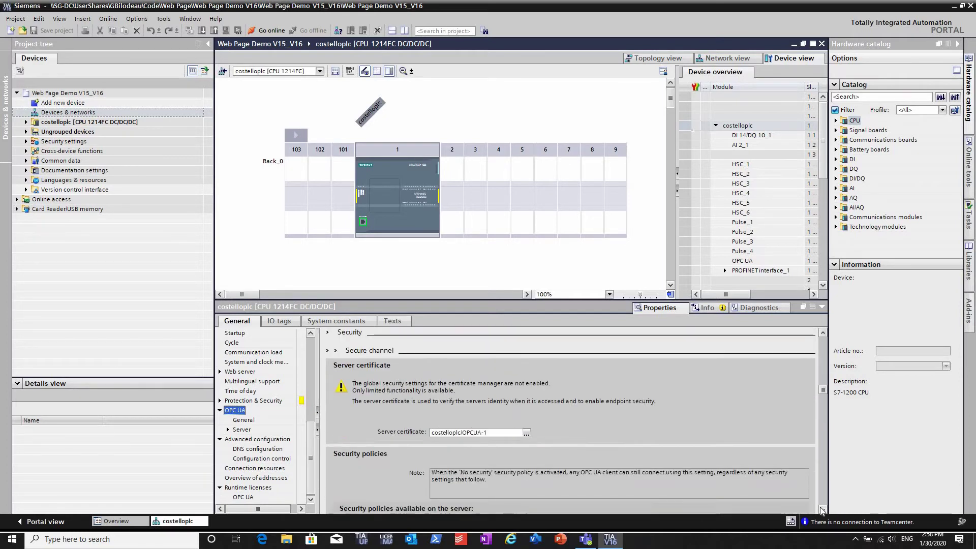
left_click(822, 510)
left_click(822, 510)
left_click(822, 510)
left_click(822, 510)
left_click(822, 510)
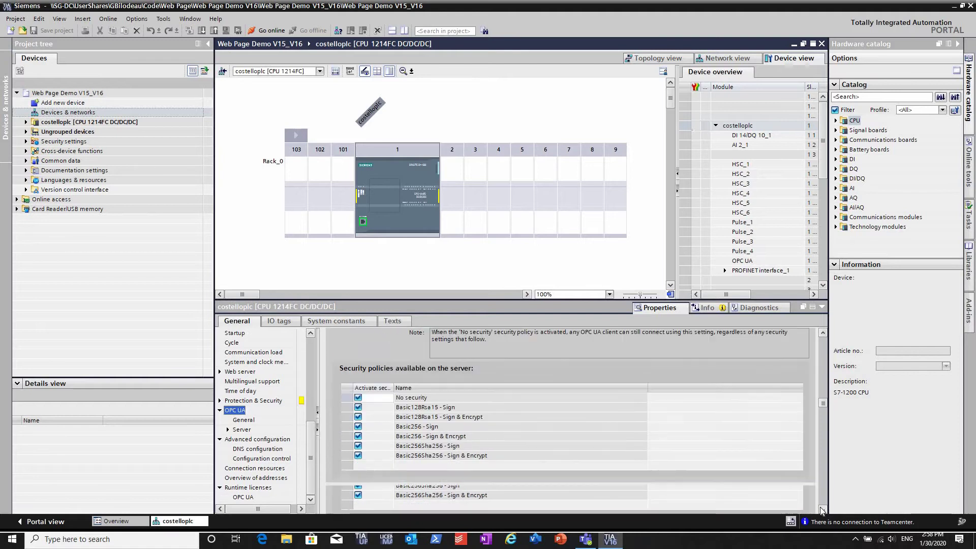
left_click(822, 510)
left_click(822, 509)
left_click(822, 510)
left_click(822, 509)
left_click(822, 510)
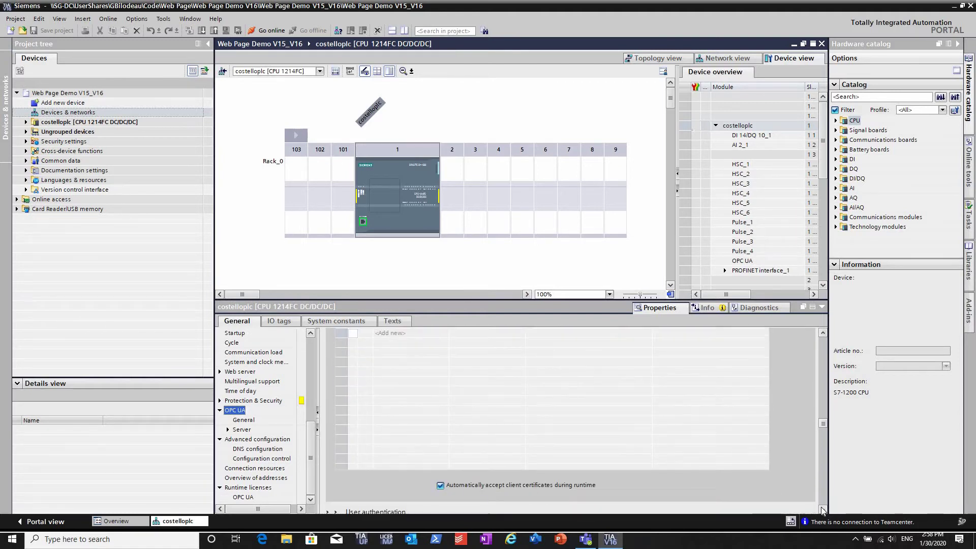
left_click(821, 510)
left_click(822, 510)
left_click(822, 509)
left_click(822, 510)
left_click(822, 510)
left_click(821, 510)
left_click(822, 510)
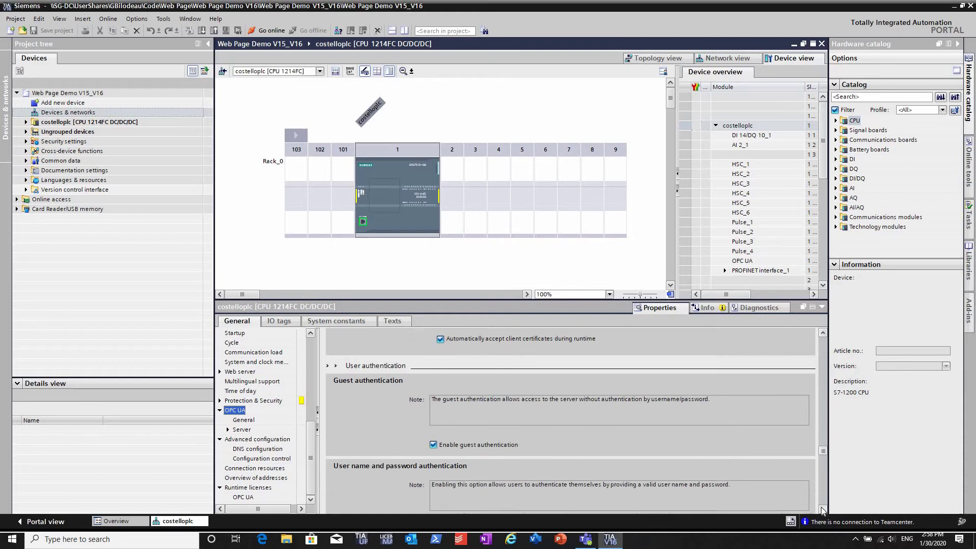
left_click(822, 510)
left_click(821, 510)
left_click(822, 510)
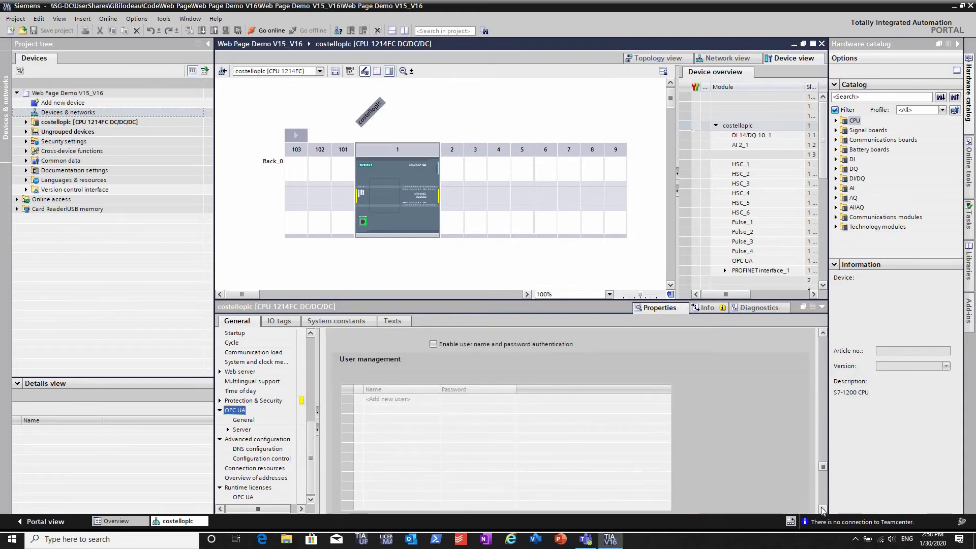
left_click(822, 510)
left_click(822, 510)
left_click(822, 510)
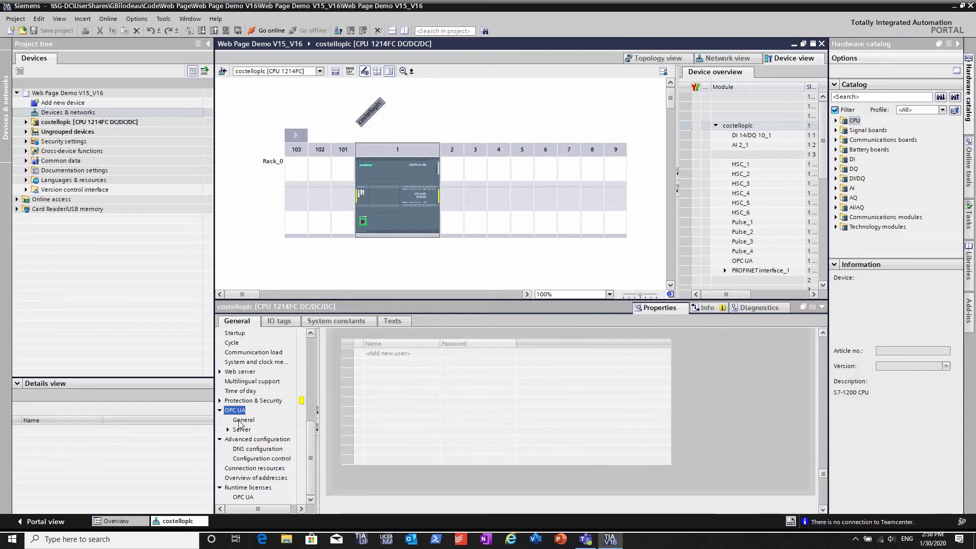
left_click(242, 421)
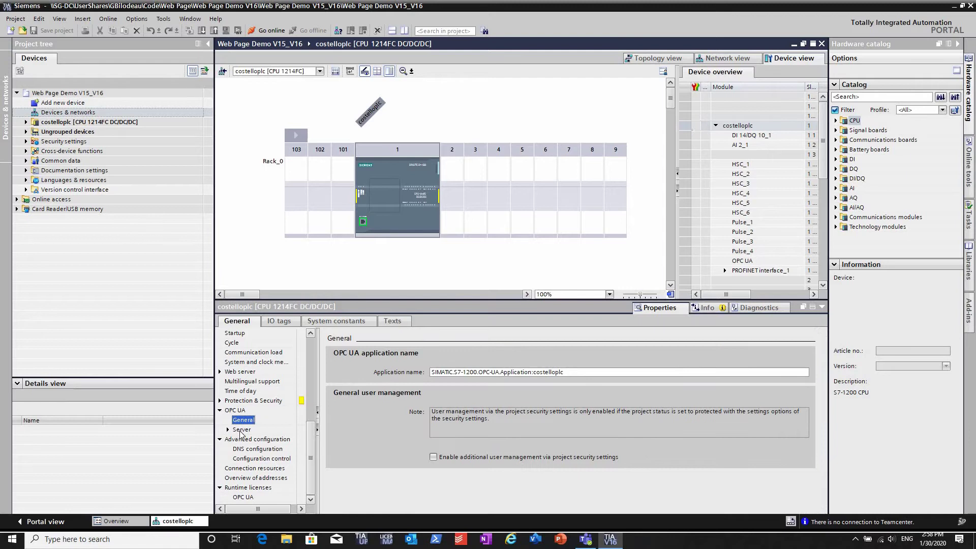
left_click(242, 430)
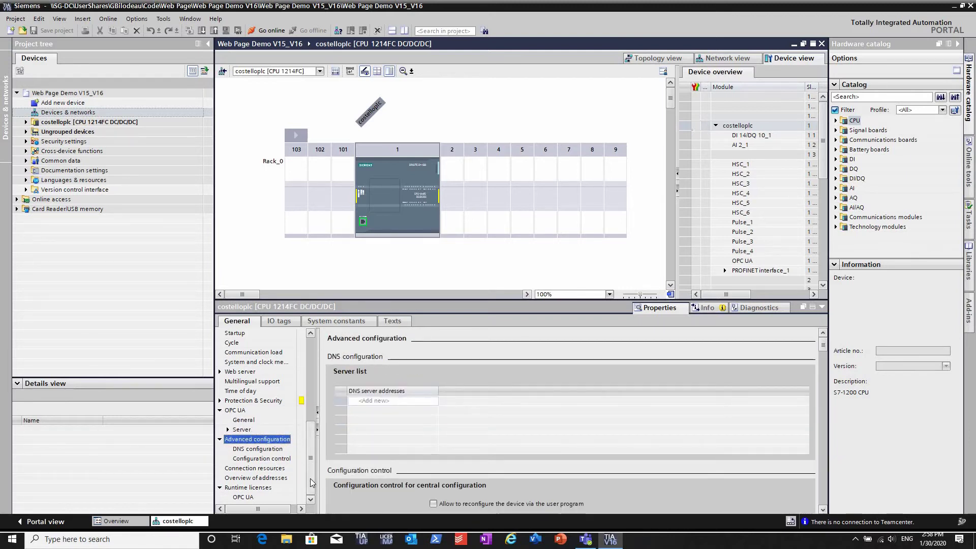
- Set the purchased OPC UA runtime license to SIMATIC OPC UA S7-1200 basic and expand costelloplc
left_click(249, 497)
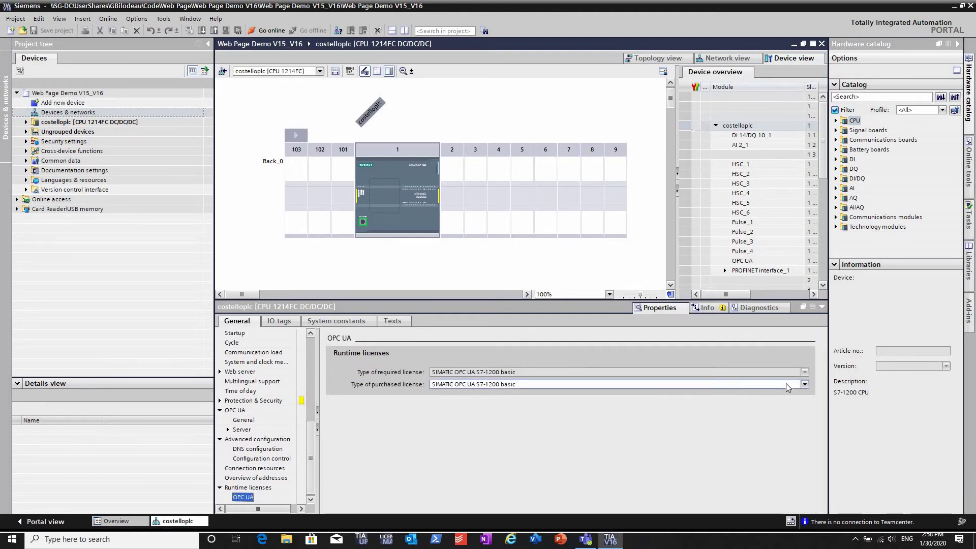
left_click(805, 385)
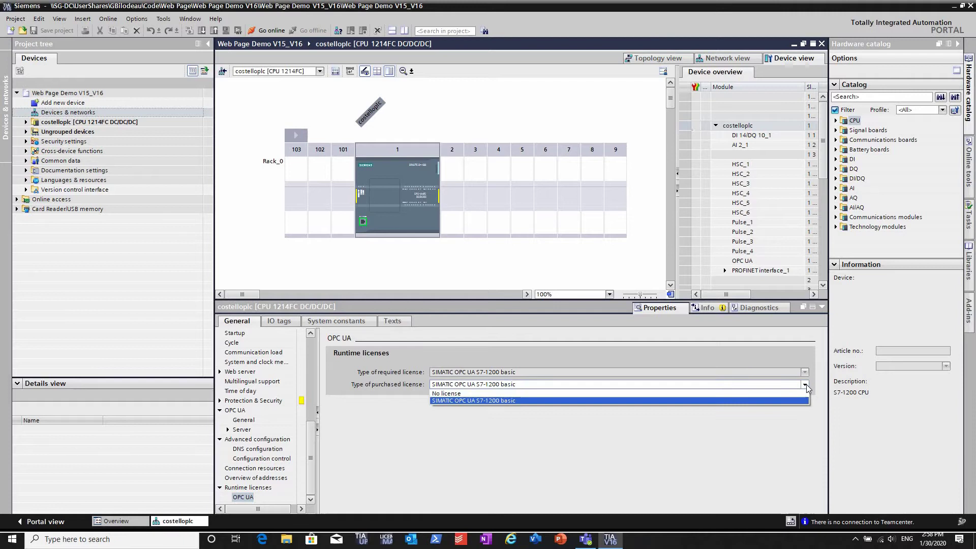
left_click(806, 384)
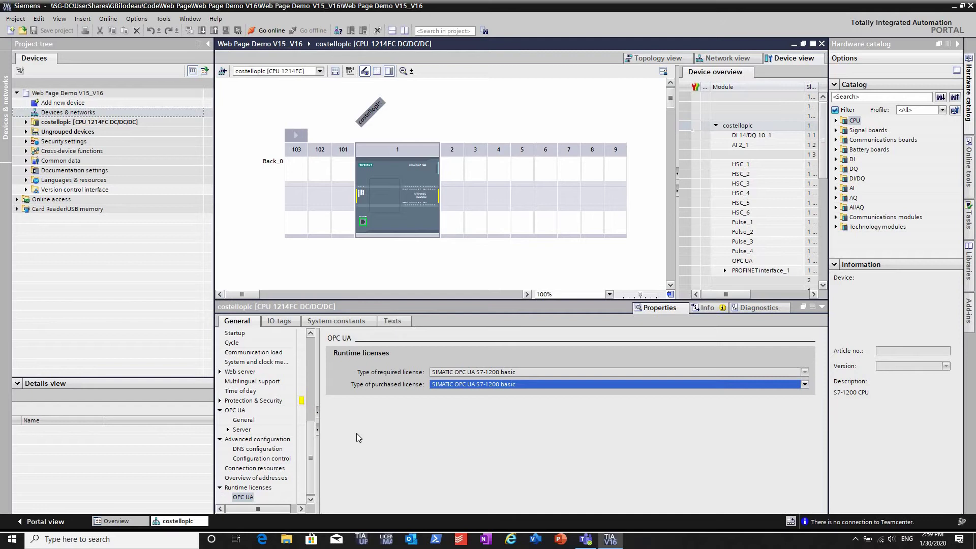
left_click(26, 123)
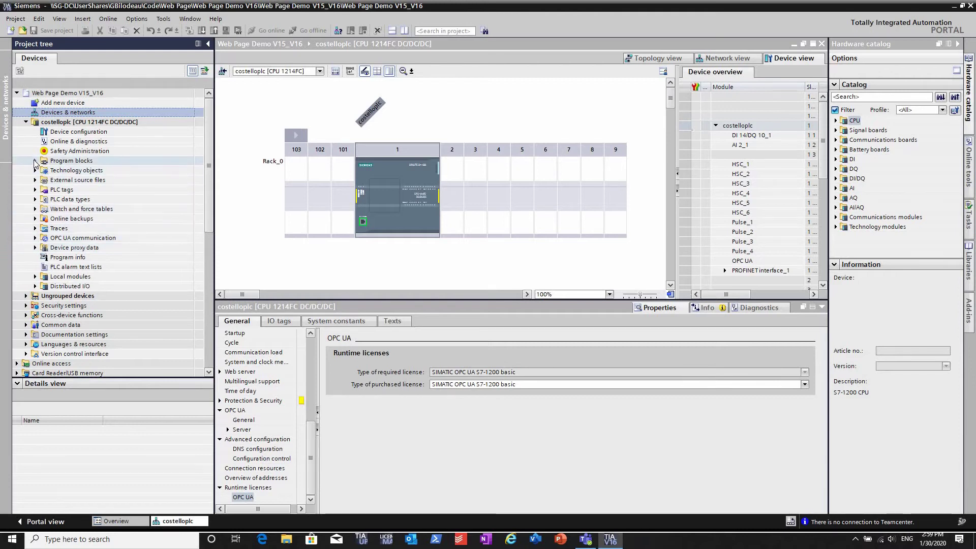
- Expand Program blocks, OPC UA communication and Server interfaces, then open Server interface_1
left_click(35, 162)
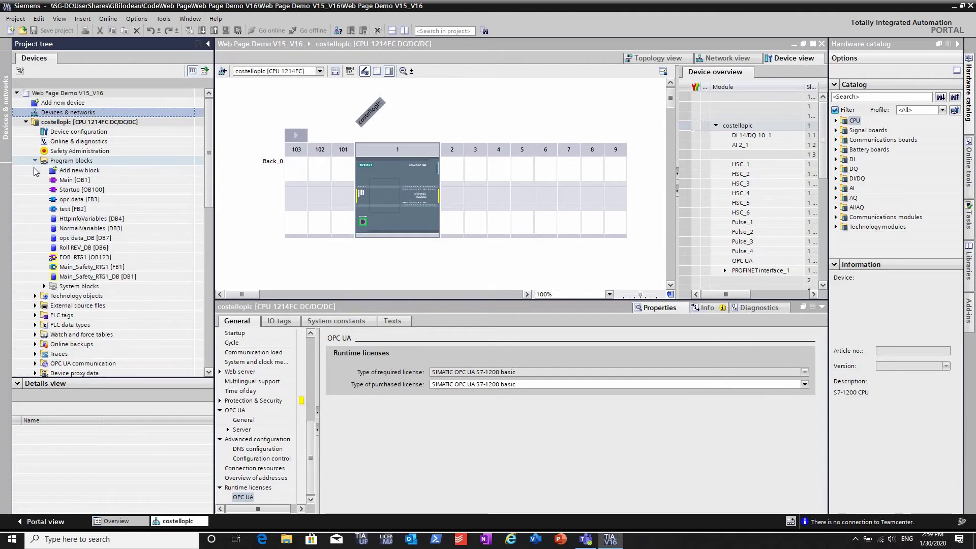
scroll(40, 208, "down", 3)
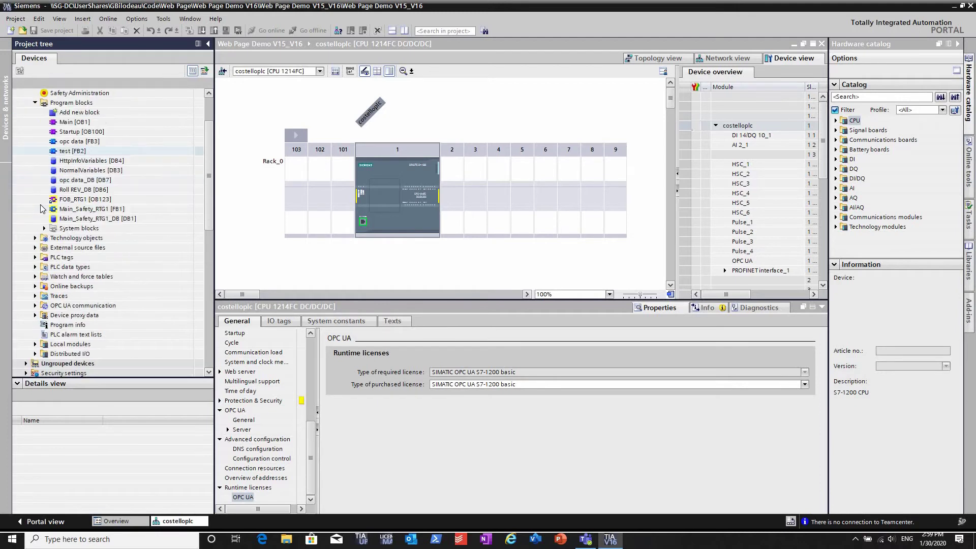
scroll(41, 208, "down", 1)
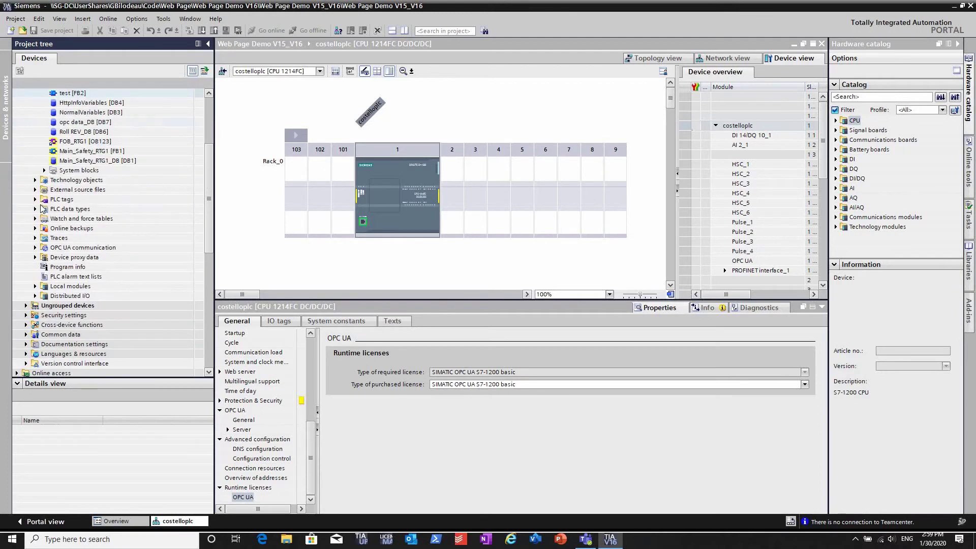
left_click(35, 247)
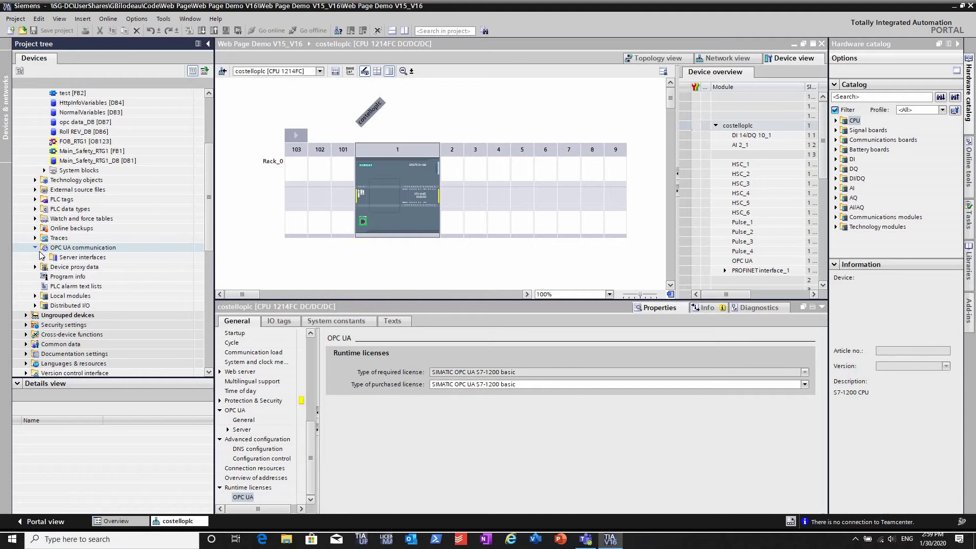
left_click(45, 257)
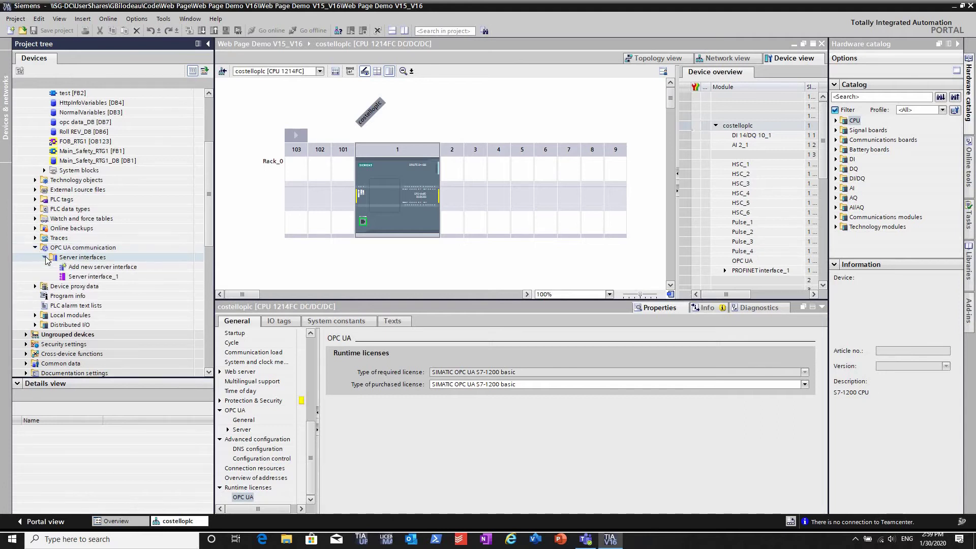
left_click(69, 258)
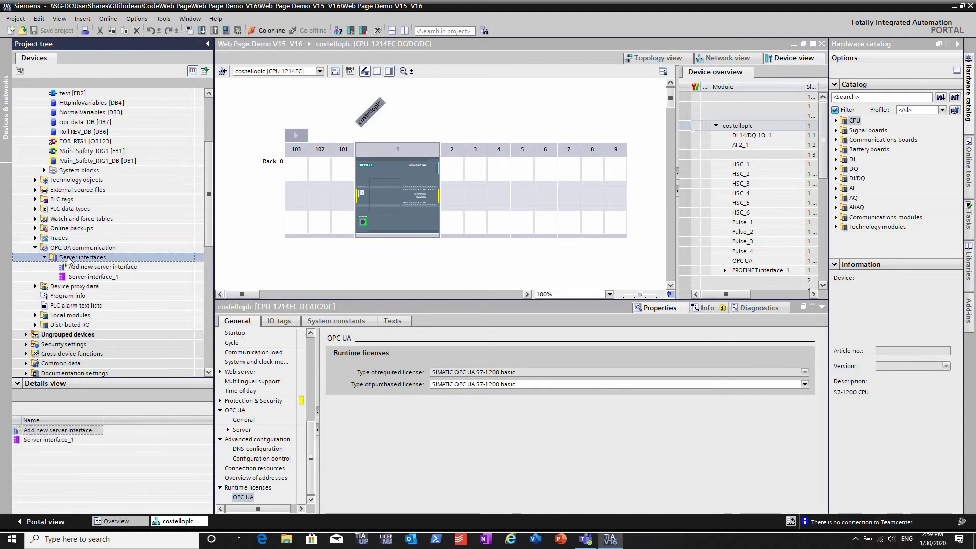
left_click(100, 278)
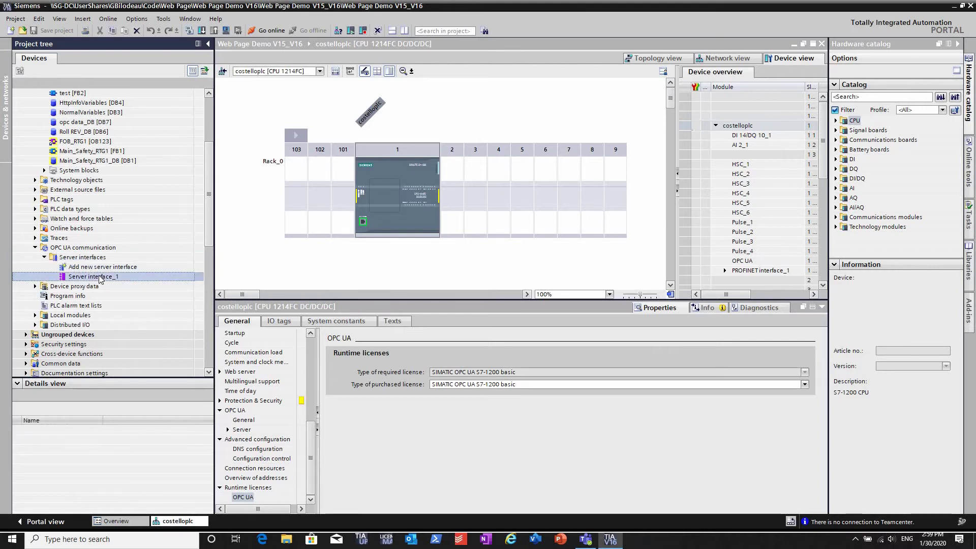
double_click(99, 277)
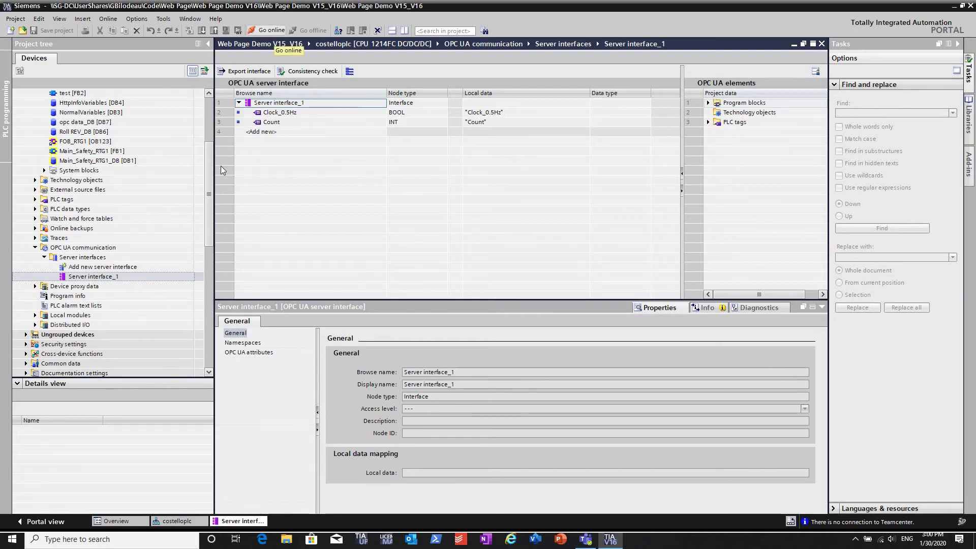
- Select costelloplc at the top of the project tree and go online with it
left_click_drag(210, 145, 209, 101)
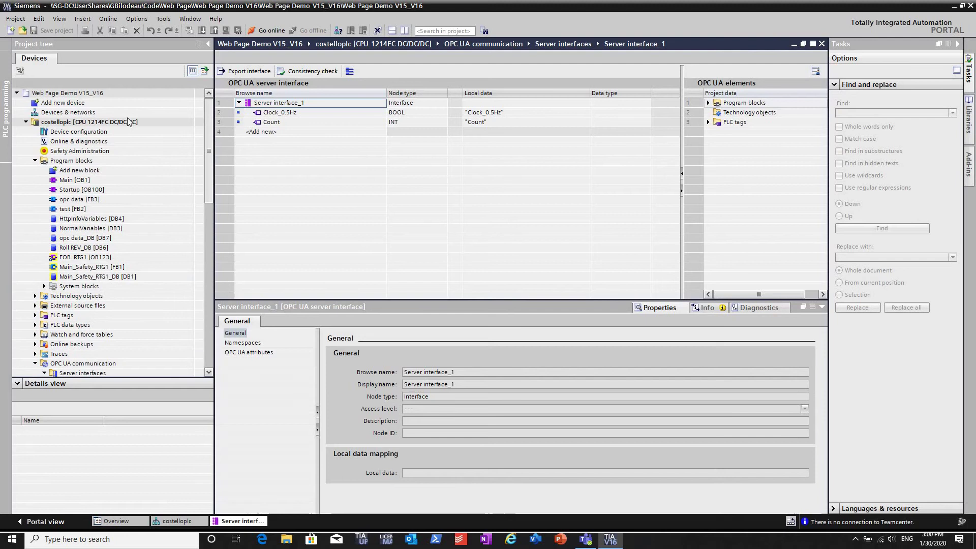
left_click(89, 122)
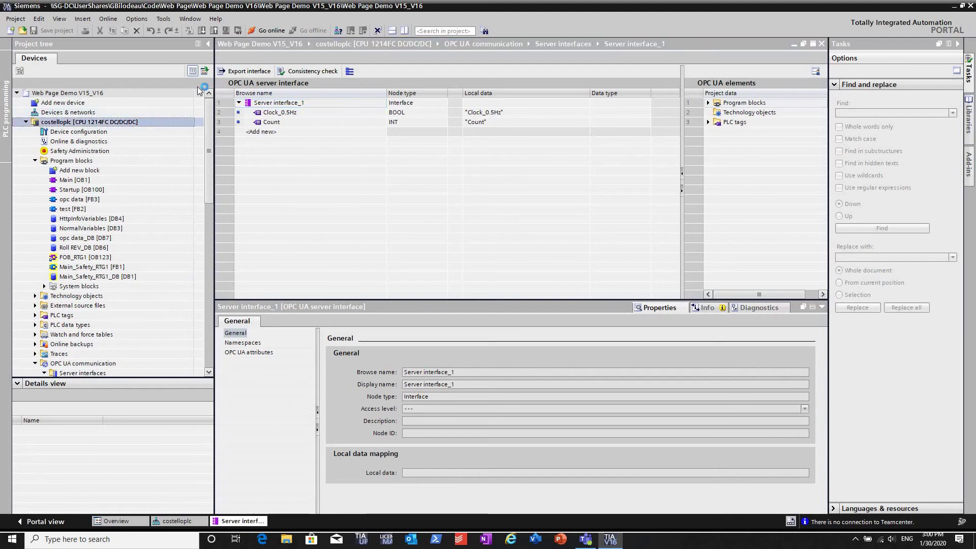
left_click(265, 30)
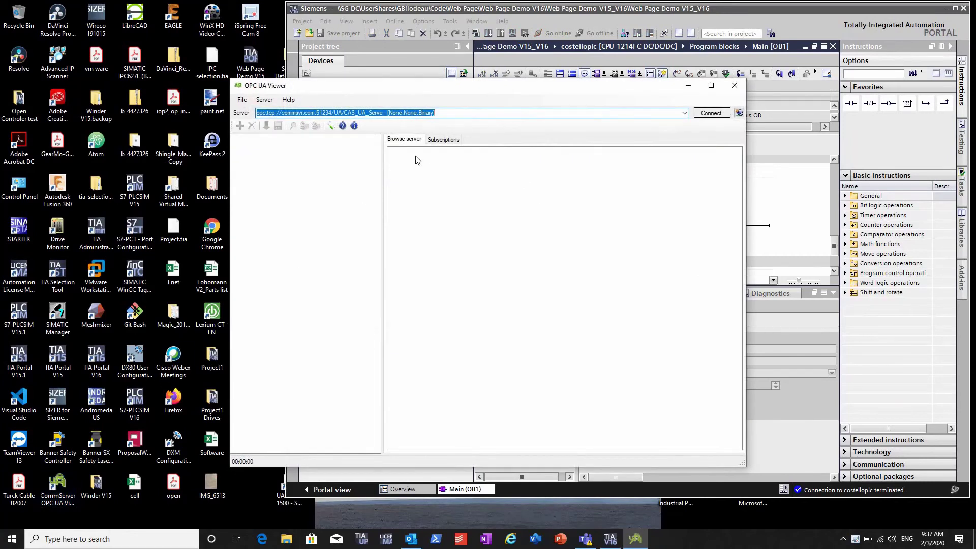
- Pick the opc.tcp://192.168.3.3:4840 server without security in OPC UA Viewer and connect
left_click(685, 114)
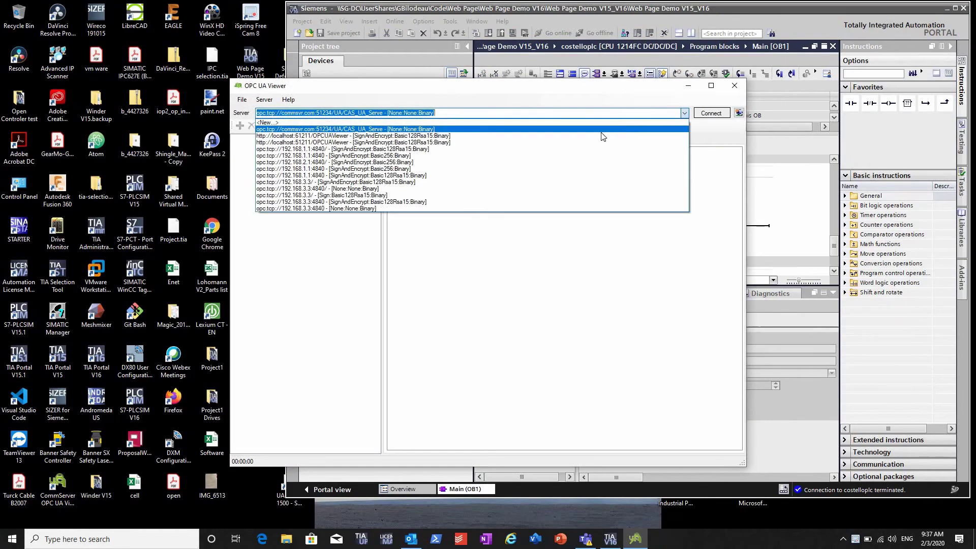
left_click(376, 209)
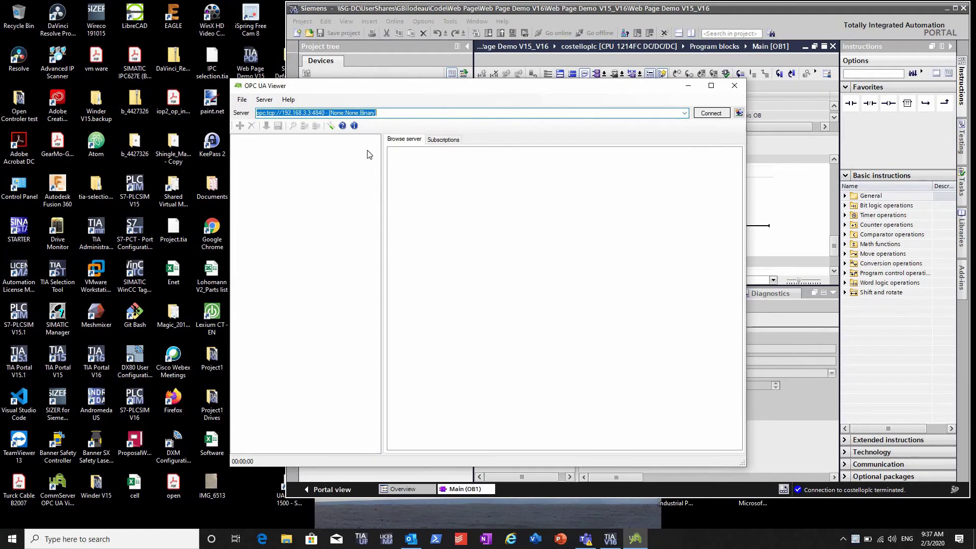
left_click(699, 113)
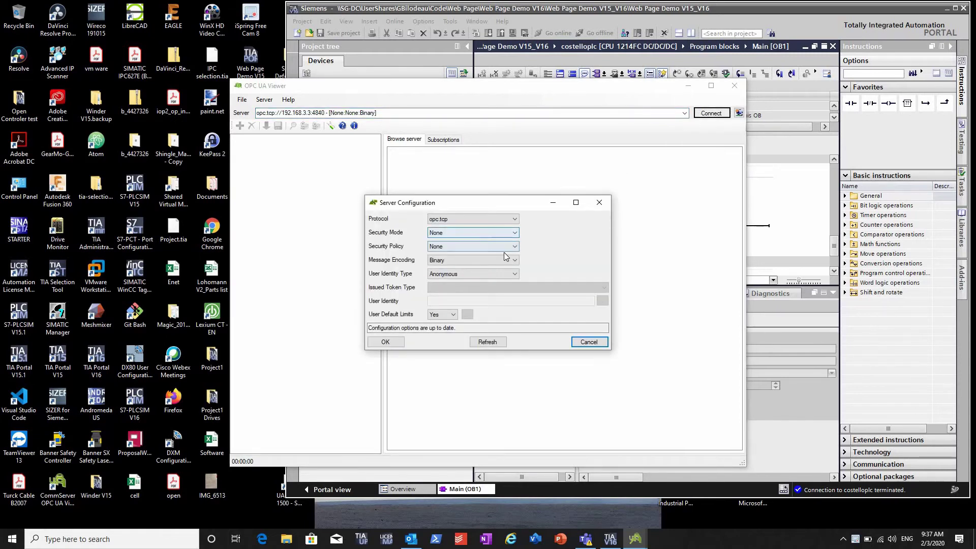
- Confirm the server configuration and open MySession 1 with anonymous authentication
left_click(385, 342)
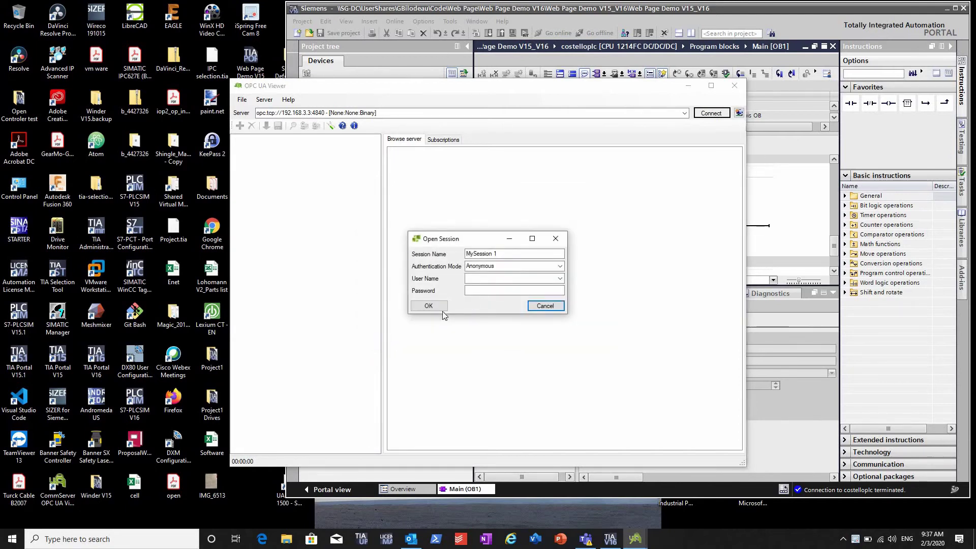
left_click(465, 290)
left_click(442, 307)
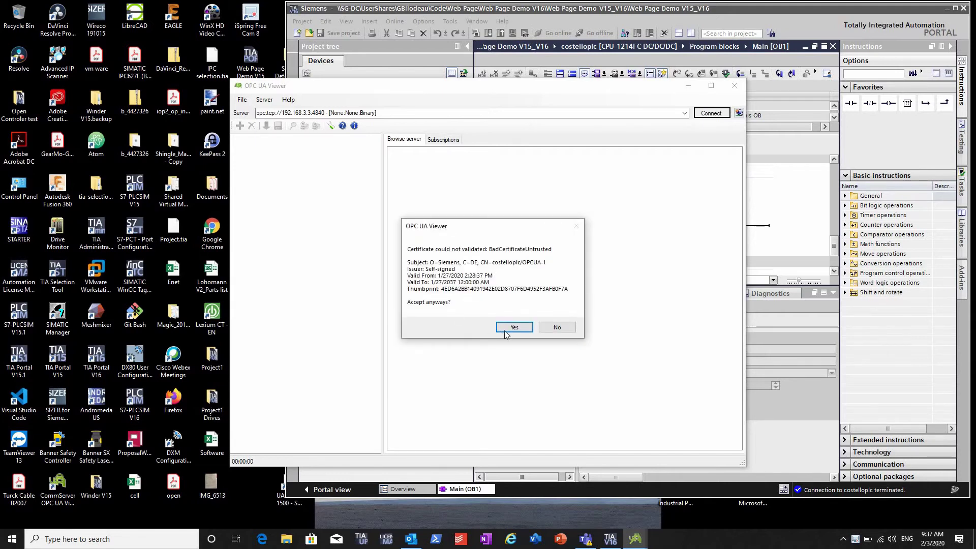
- Accept the PLC's self-signed certificate and expand costelloplc, ServerInterfaces and Server interface_1
left_click(514, 327)
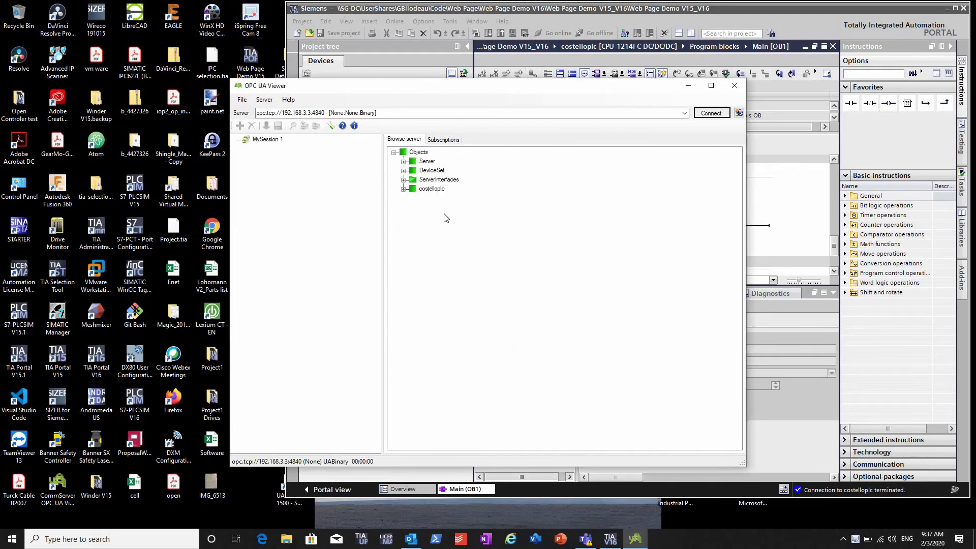
left_click(405, 189)
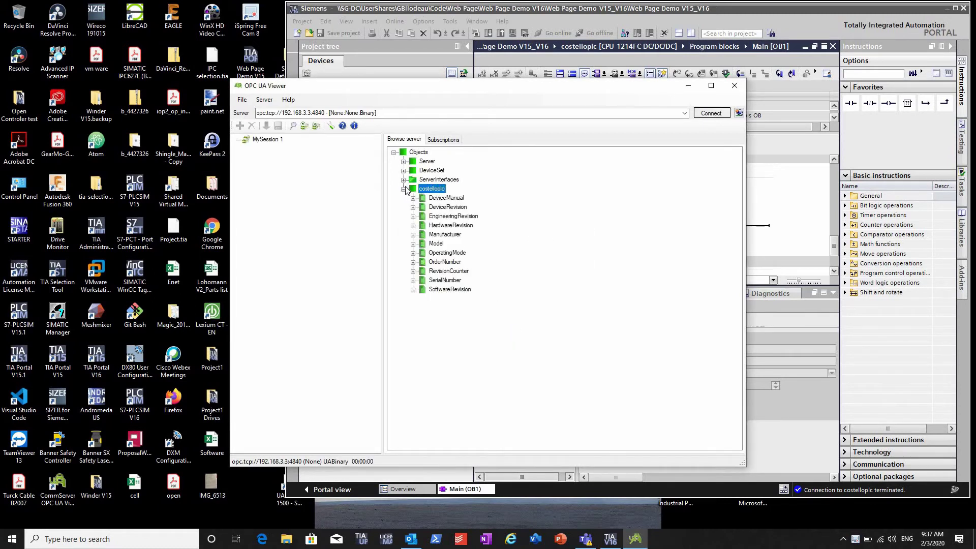
left_click(404, 179)
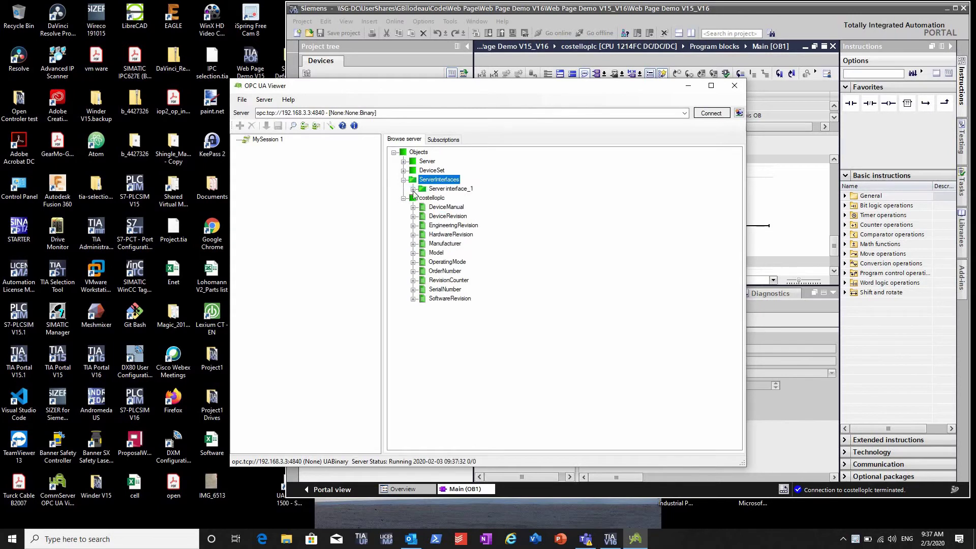
left_click(413, 190)
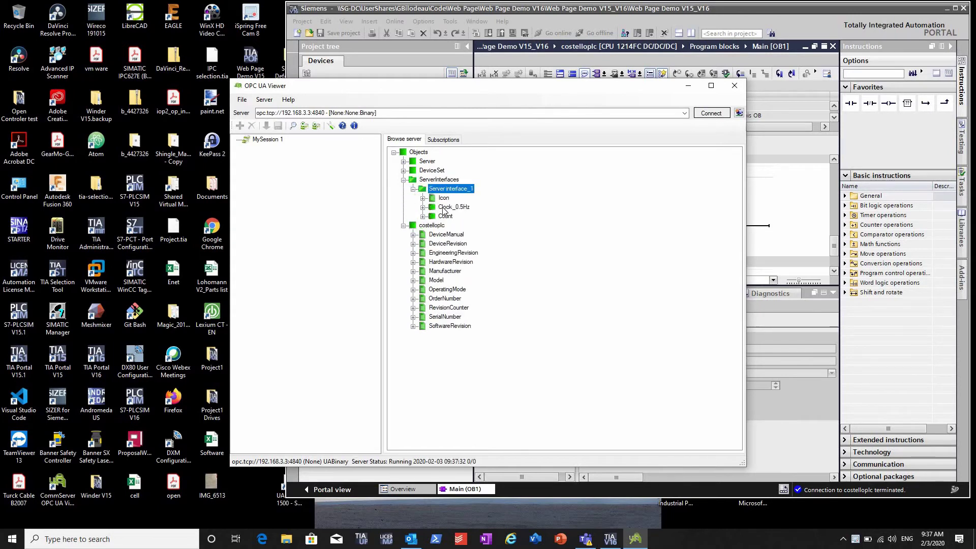
- View the attributes of the Clock_0.5Hz tag, then close the attributes window
left_click(443, 208)
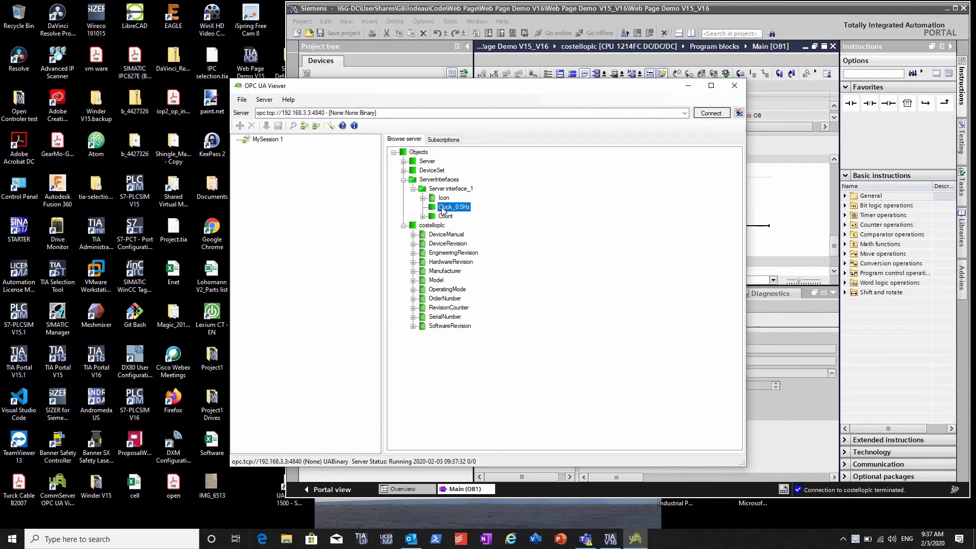
right_click(443, 207)
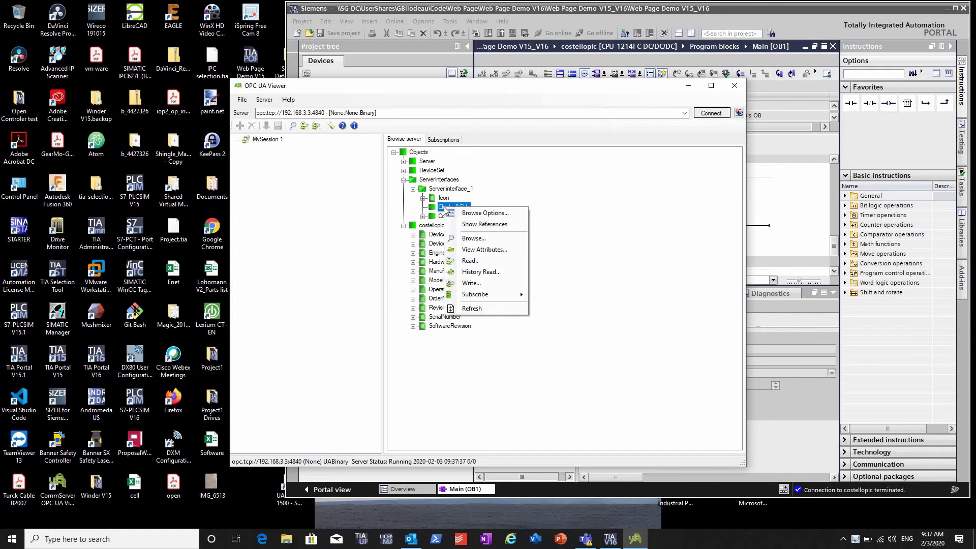
left_click(480, 250)
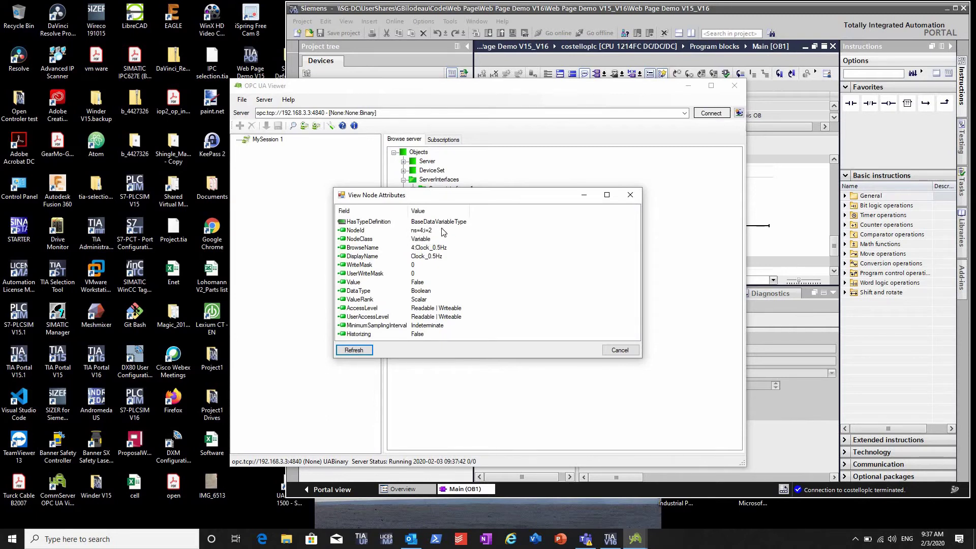
left_click(630, 195)
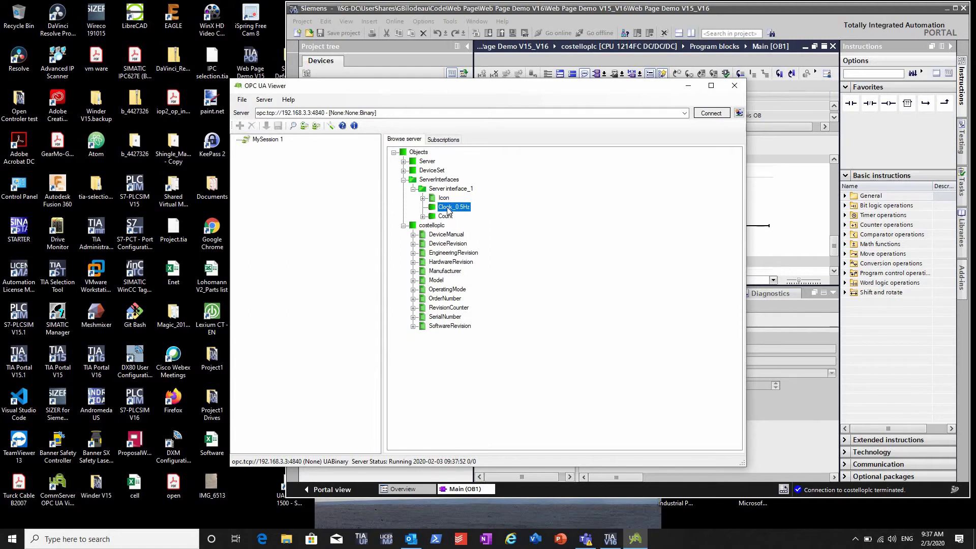
- Create a new subscription on Clock_0.5Hz with the default Subscription 1 parameters
right_click(447, 209)
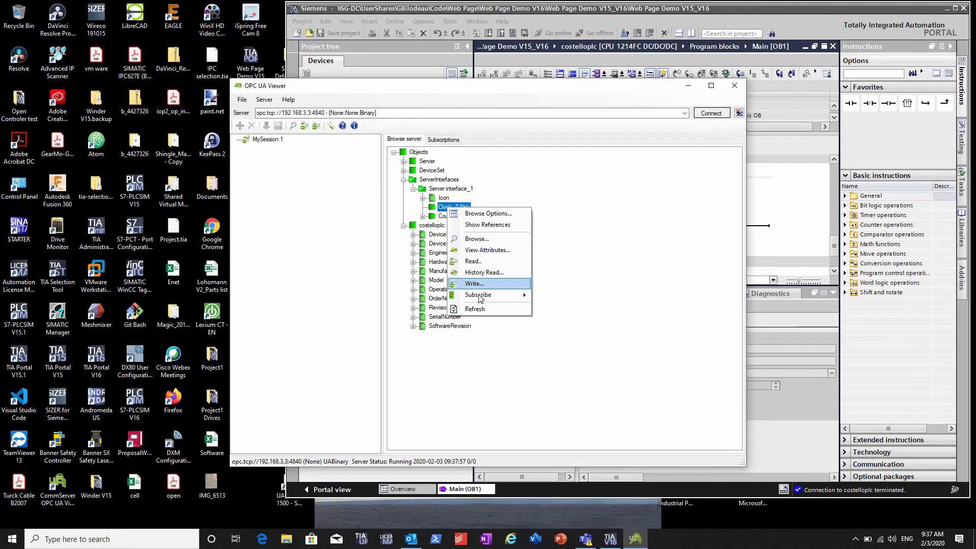
mouse_move(488, 296)
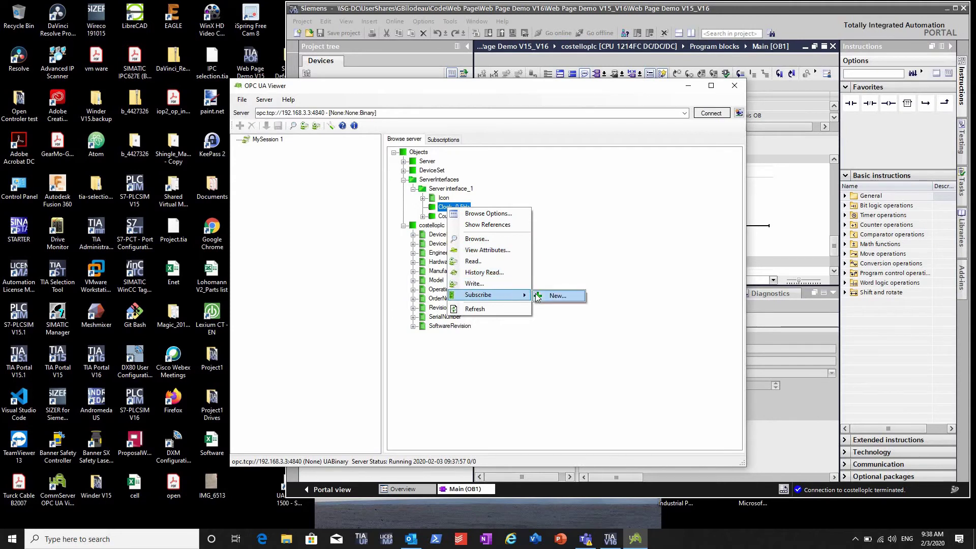
left_click(558, 296)
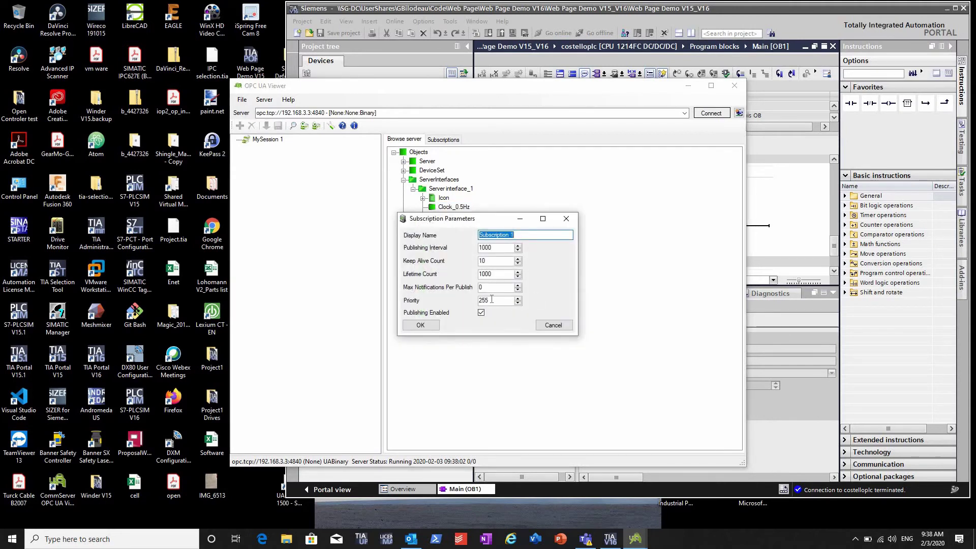
left_click(420, 326)
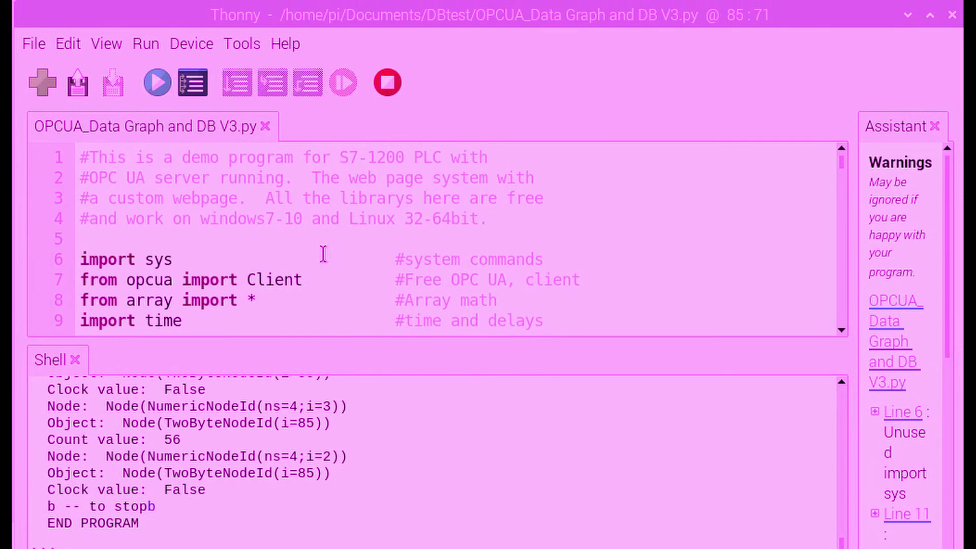
- Run the OPC UA client script and close the Figure 1 OPC UA Data graph
left_click(157, 76)
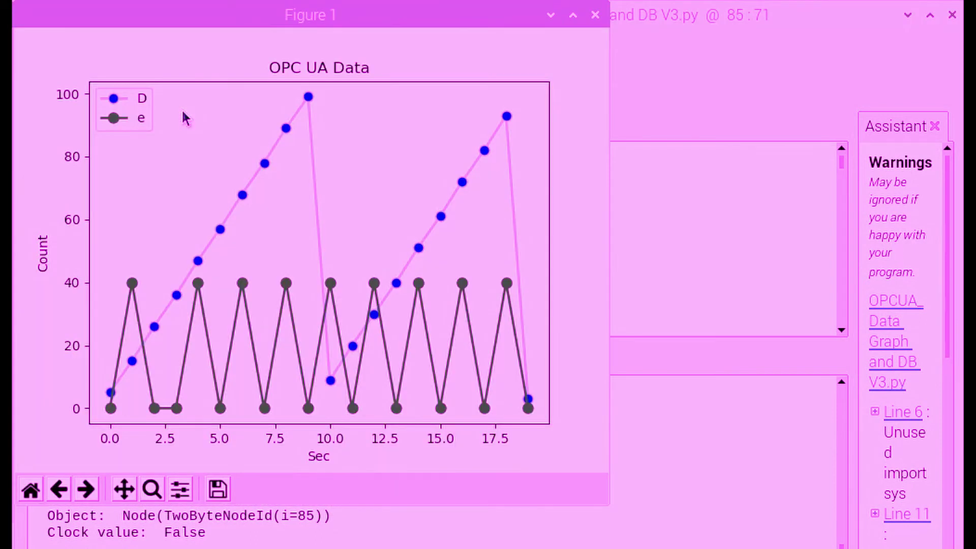
left_click(595, 15)
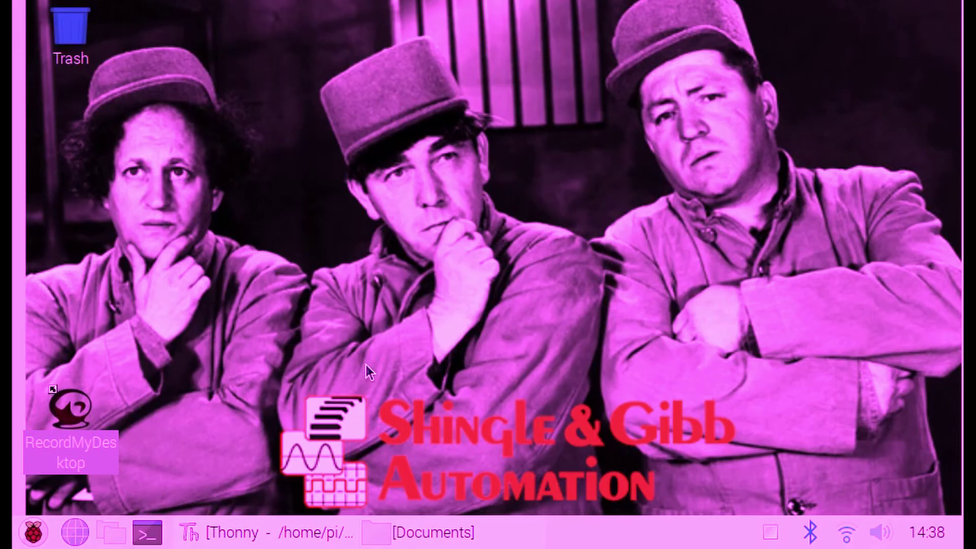
- Restore Thonny, close the Shell panel, and scroll through the start of OPCUA_Data Graph and DB V3.py
left_click(278, 531)
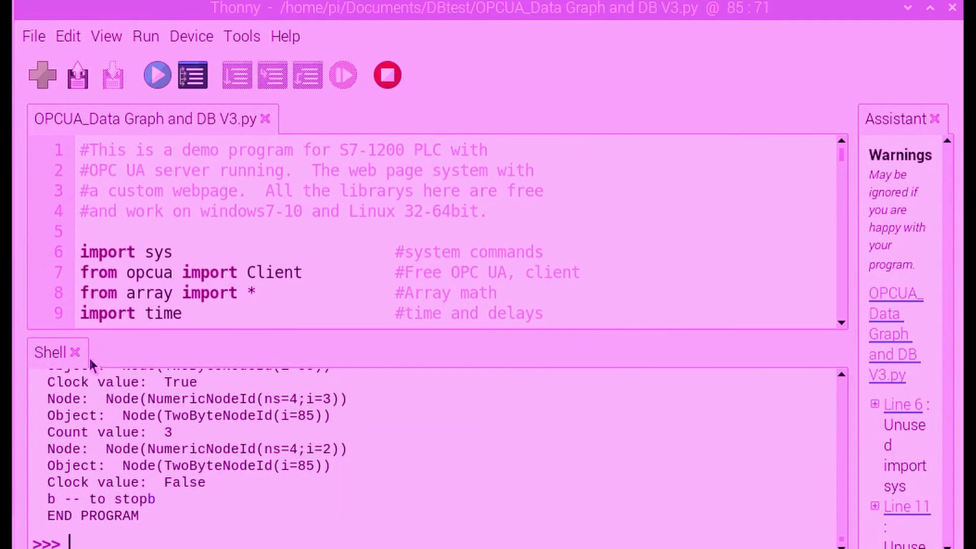
left_click(76, 351)
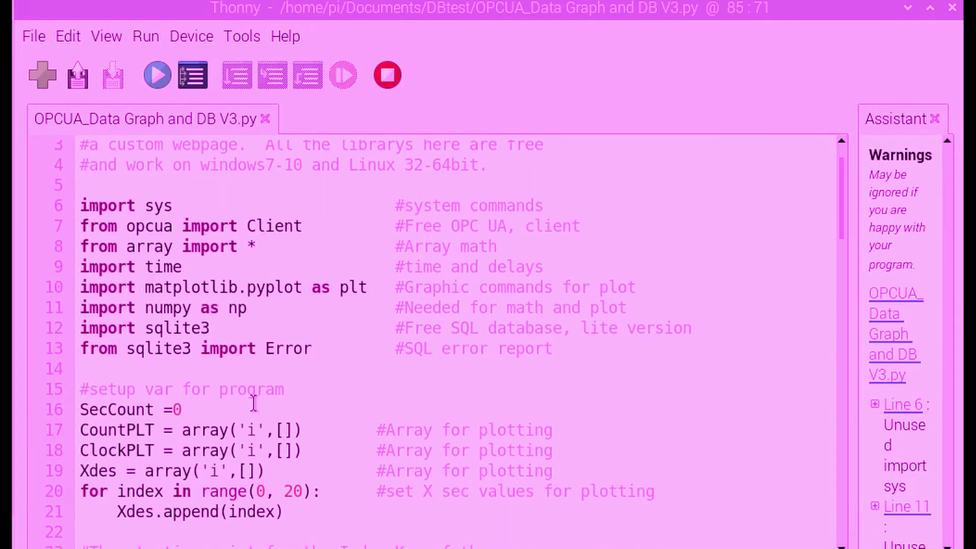
scroll(254, 404, "down", 3)
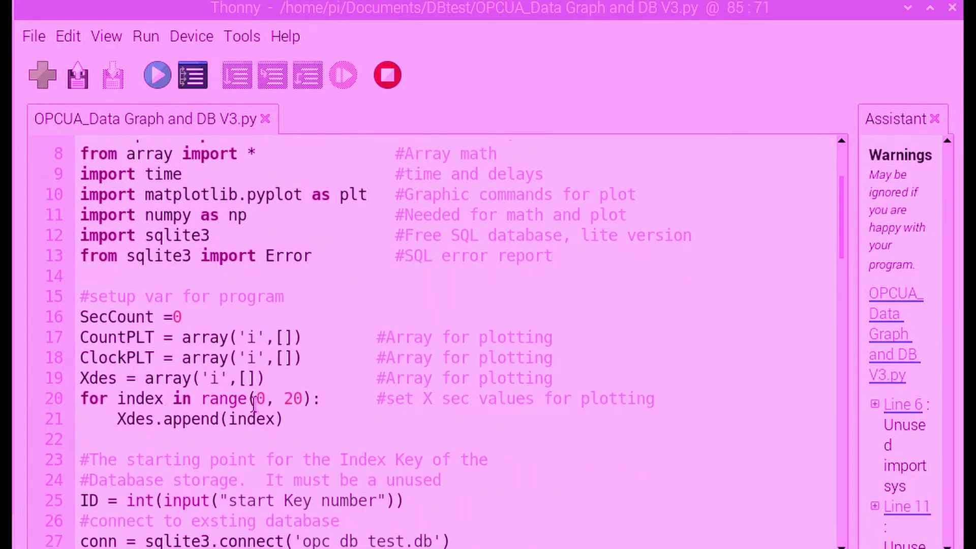
scroll(254, 404, "down", 2)
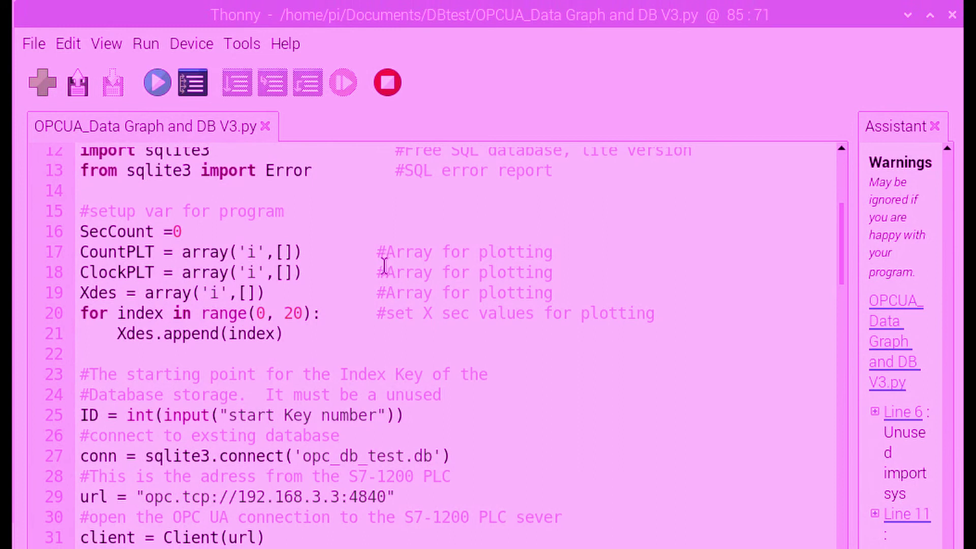
scroll(383, 277, "down", 2)
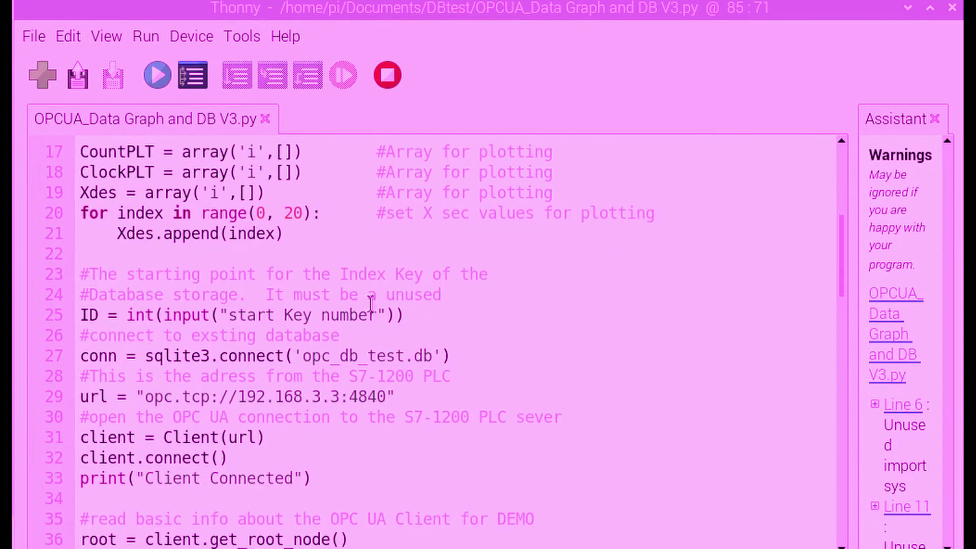
scroll(413, 308, "down", 1)
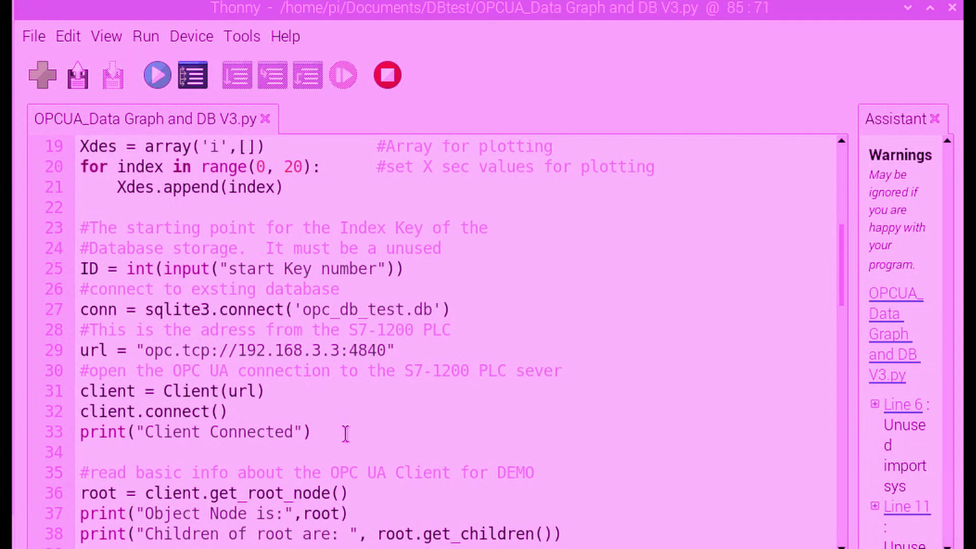
- Scroll further down to review the sqlite3 OPC_DATA insert and plotting code
scroll(345, 433, "down", 5)
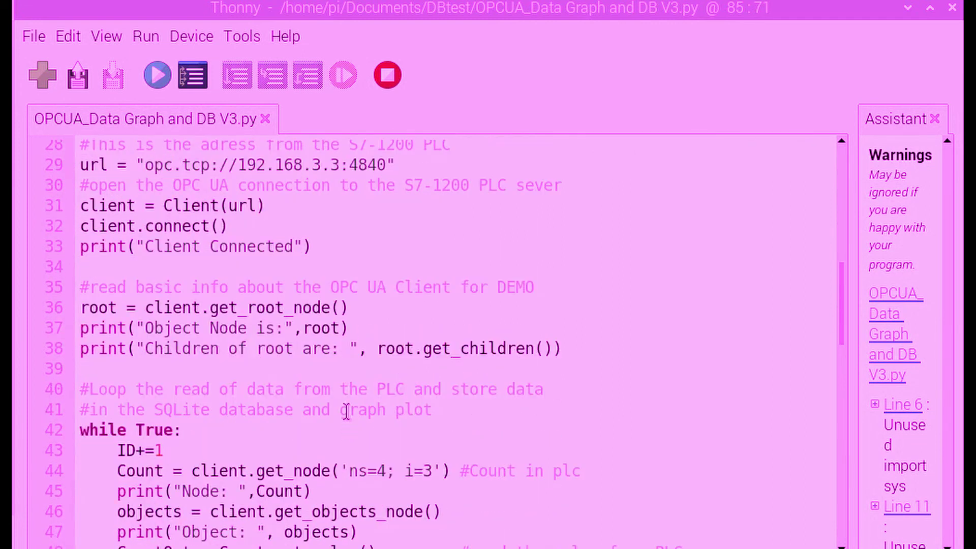
scroll(345, 411, "down", 4)
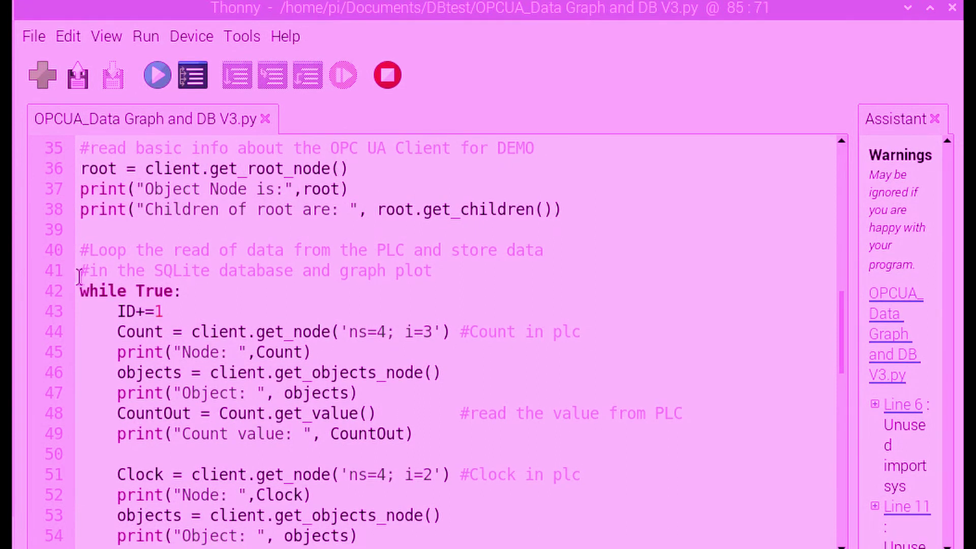
scroll(90, 290, "down", 4)
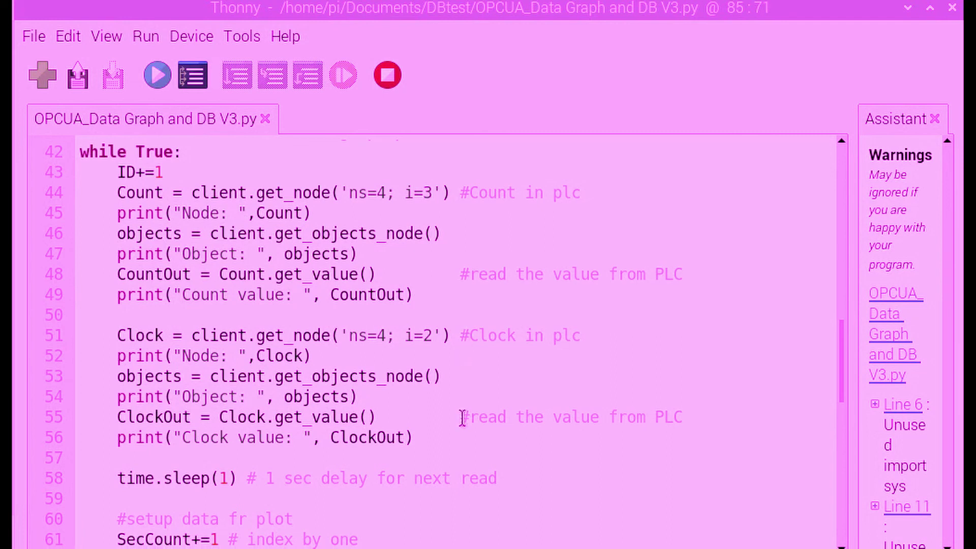
scroll(462, 418, "down", 3)
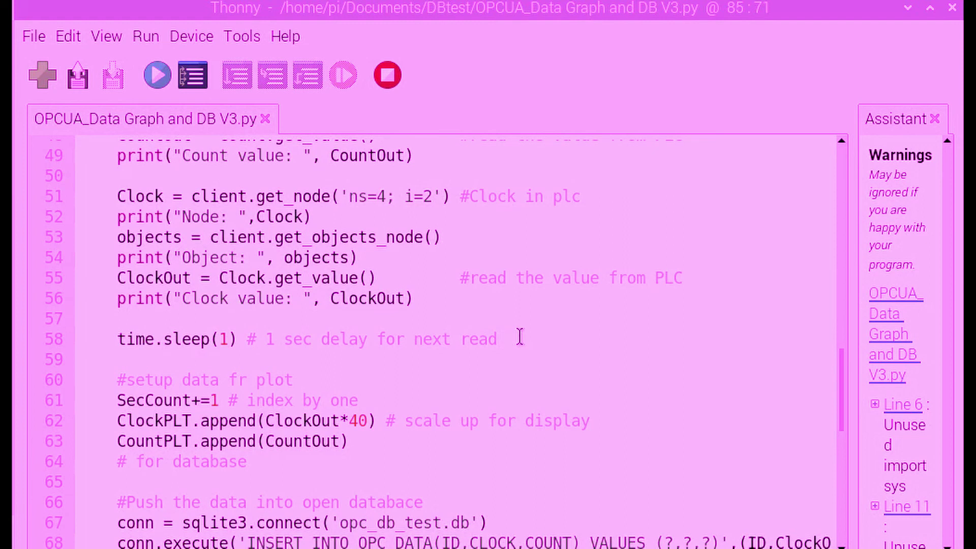
scroll(347, 363, "down", 2)
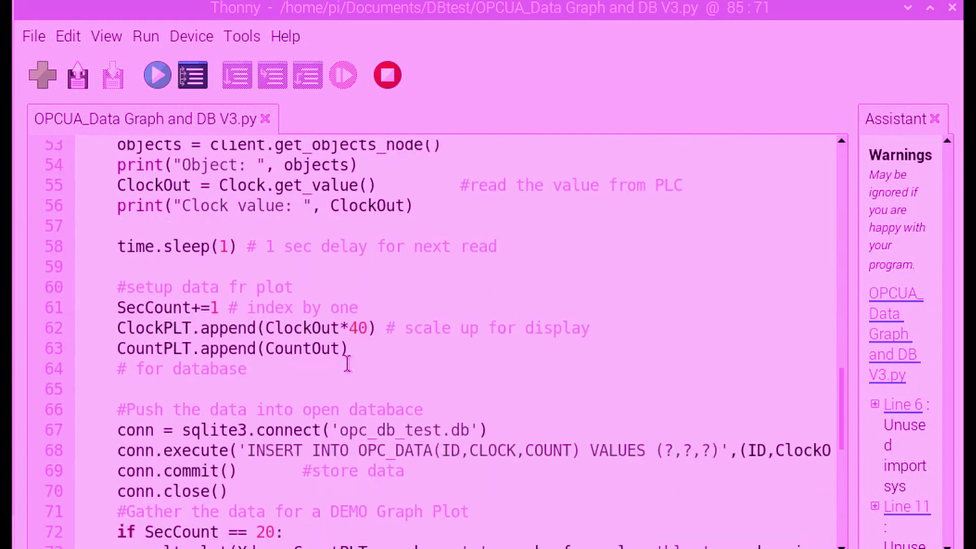
scroll(347, 363, "down", 2)
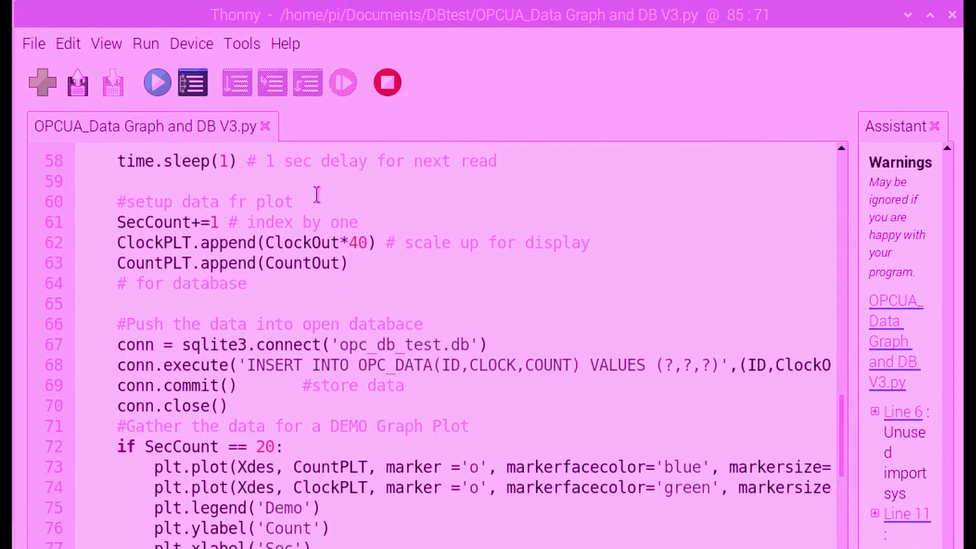
scroll(317, 195, "down", 1)
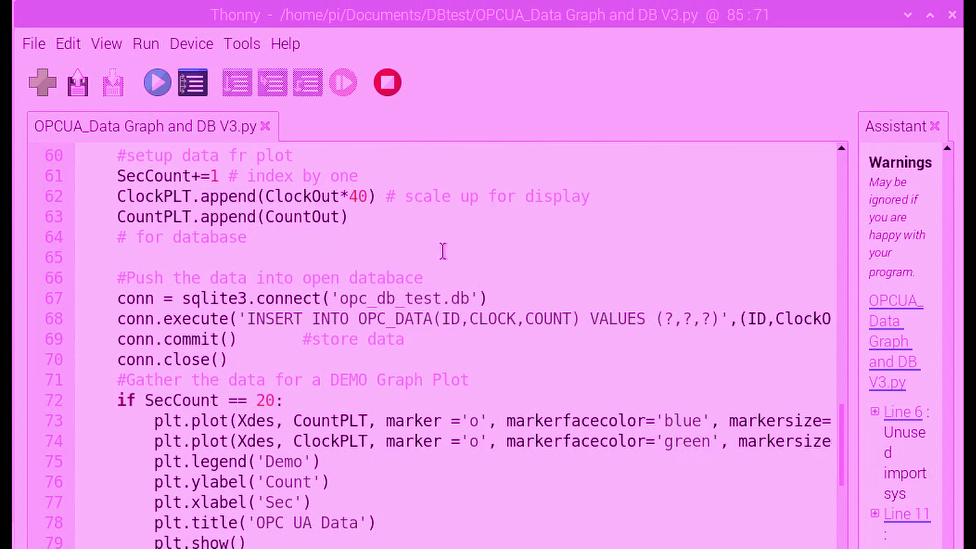
scroll(441, 250, "down", 2)
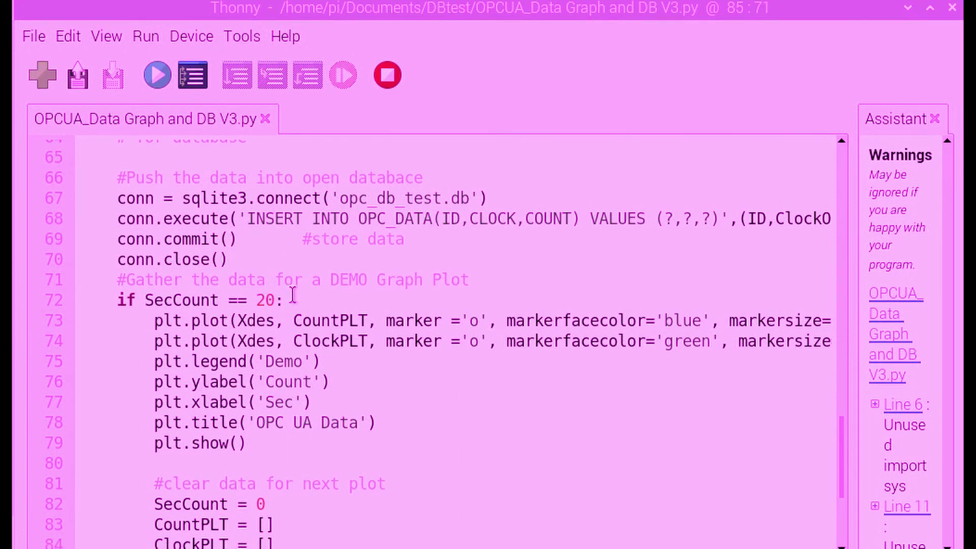
scroll(292, 295, "down", 2)
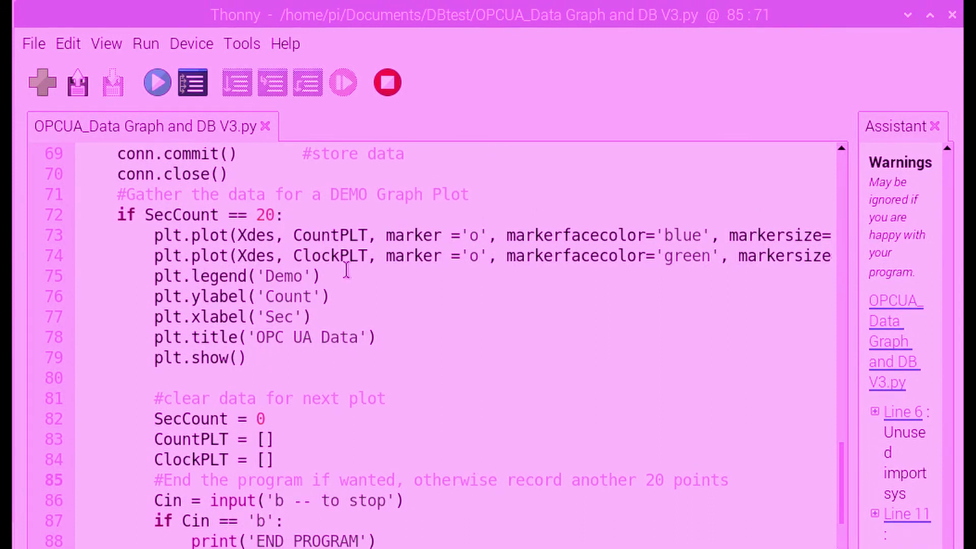
scroll(364, 305, "down", 3)
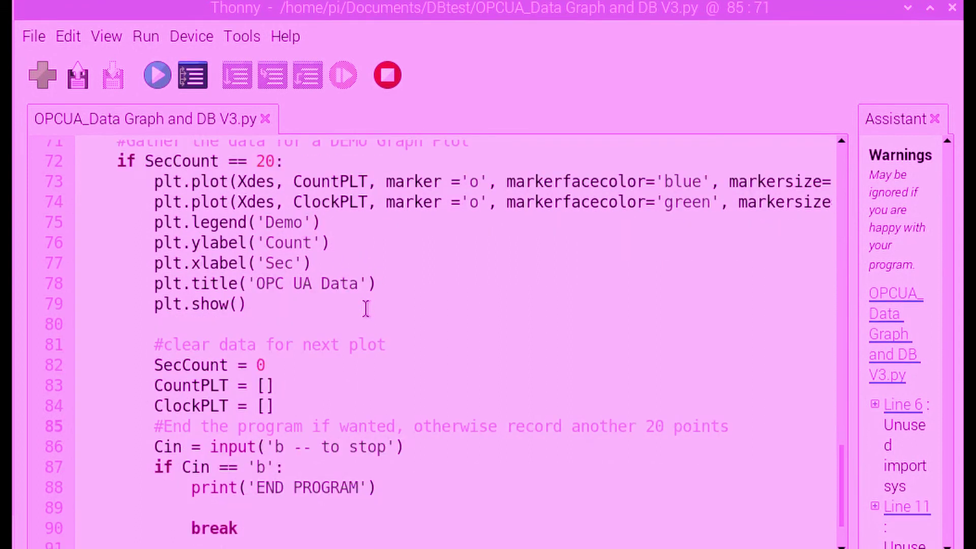